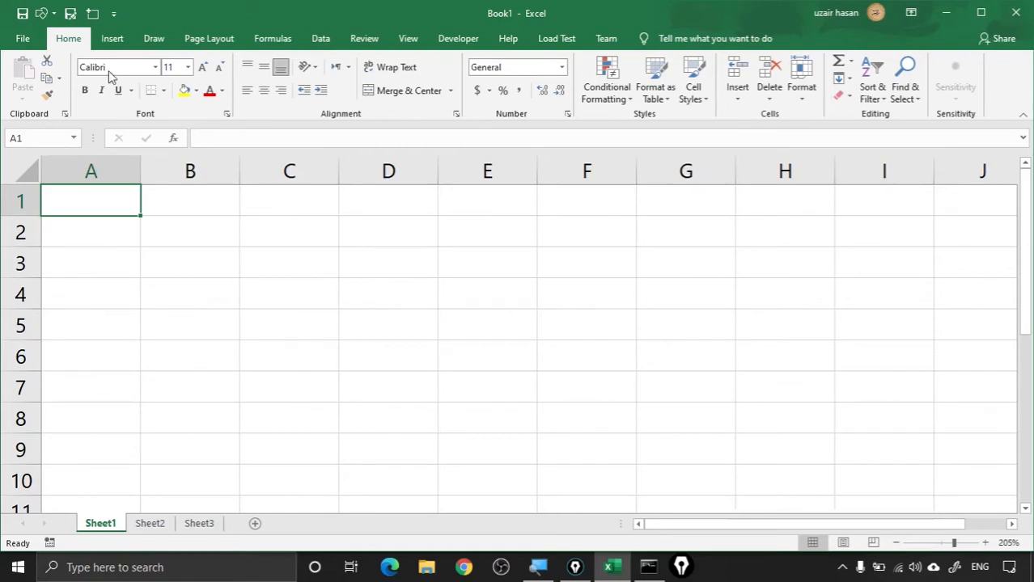
Browse the command sets for formulas, reviewing and inserting
mouse_move(4, 24)
left_mouse_down()
mouse_move(519, 134)
mouse_move(914, 151)
mouse_move(1030, 128)
left_mouse_up()
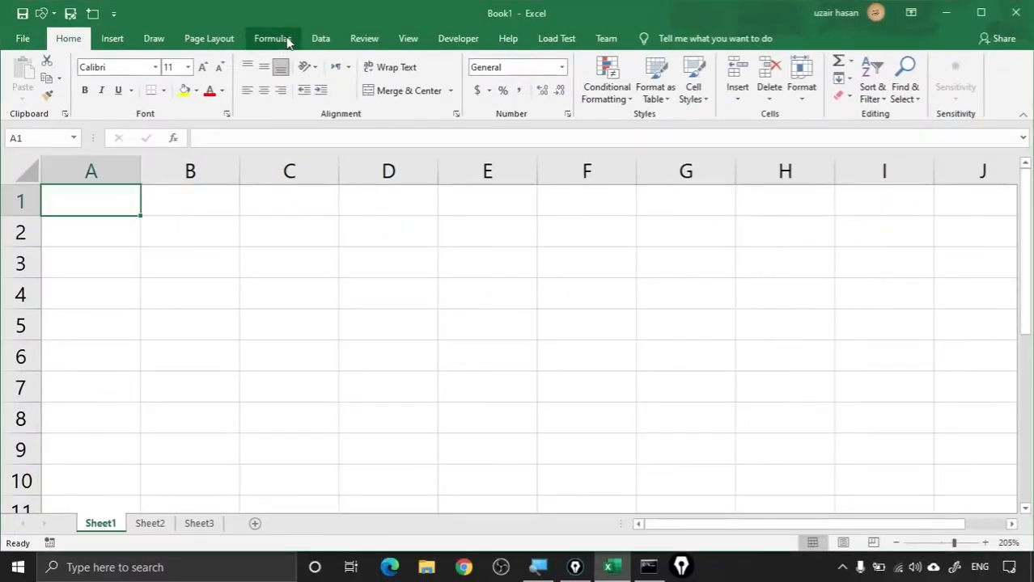
left_click(271, 39)
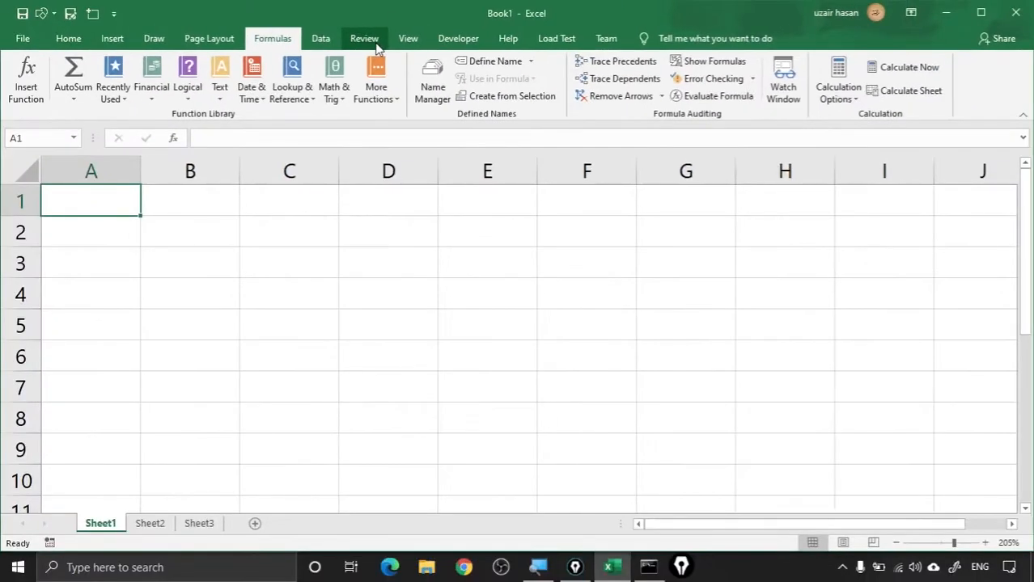
left_click(363, 39)
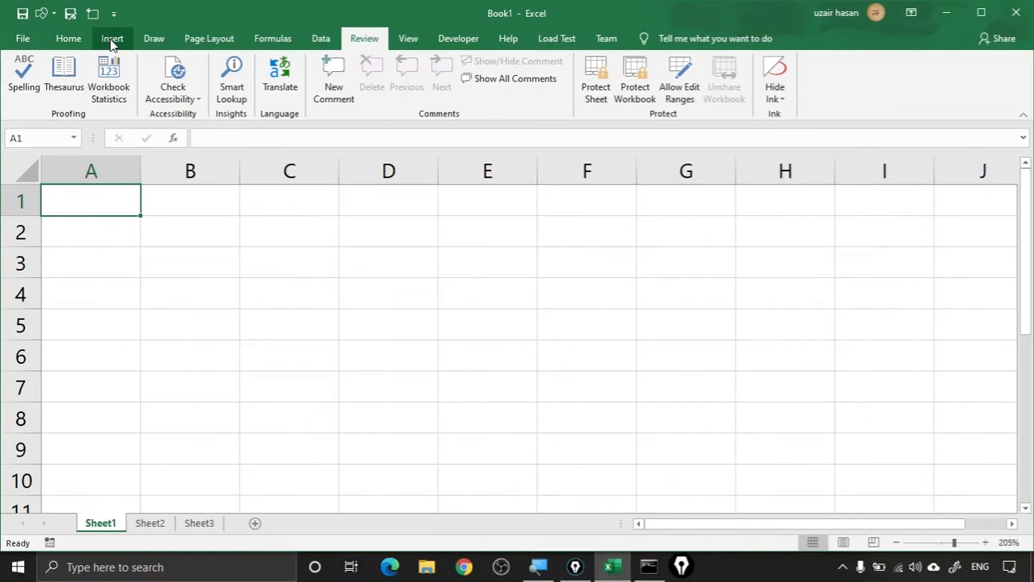
left_click(112, 42)
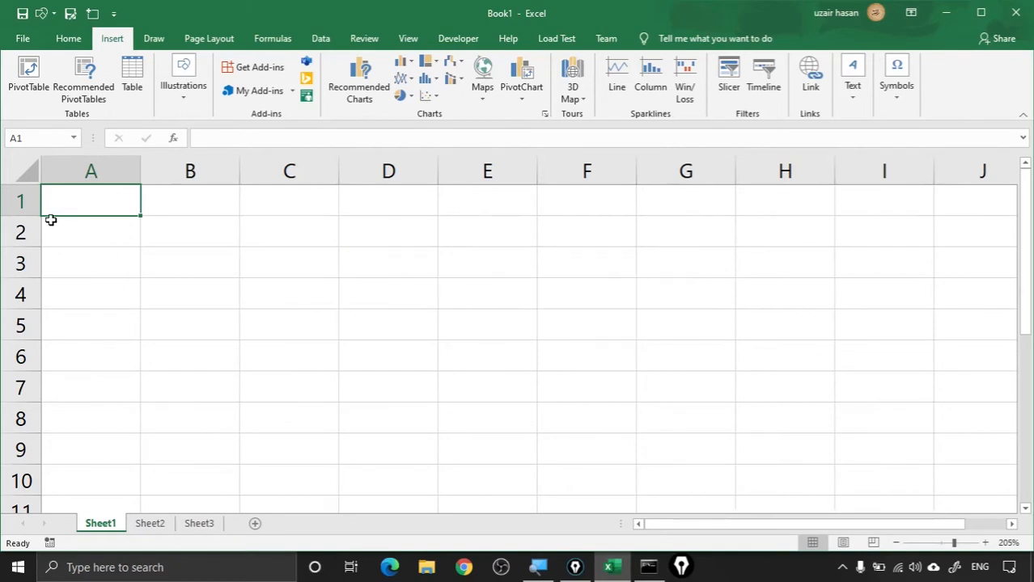
Highlight rows 1 to 7, columns A to E and single cells to examine the sheet's grid of rows and columns
left_click_drag(20, 201, 17, 391)
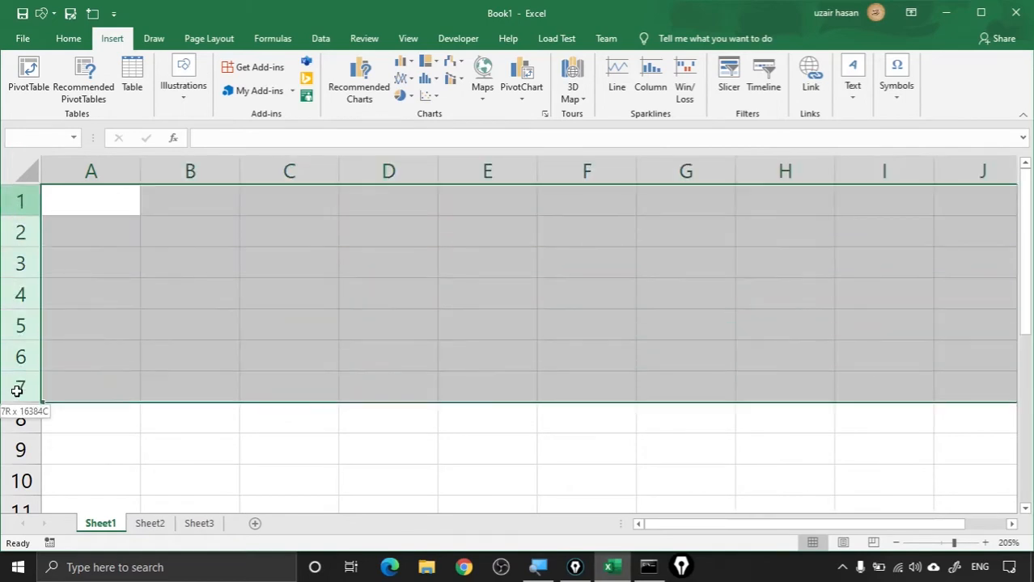
left_click_drag(111, 169, 512, 172)
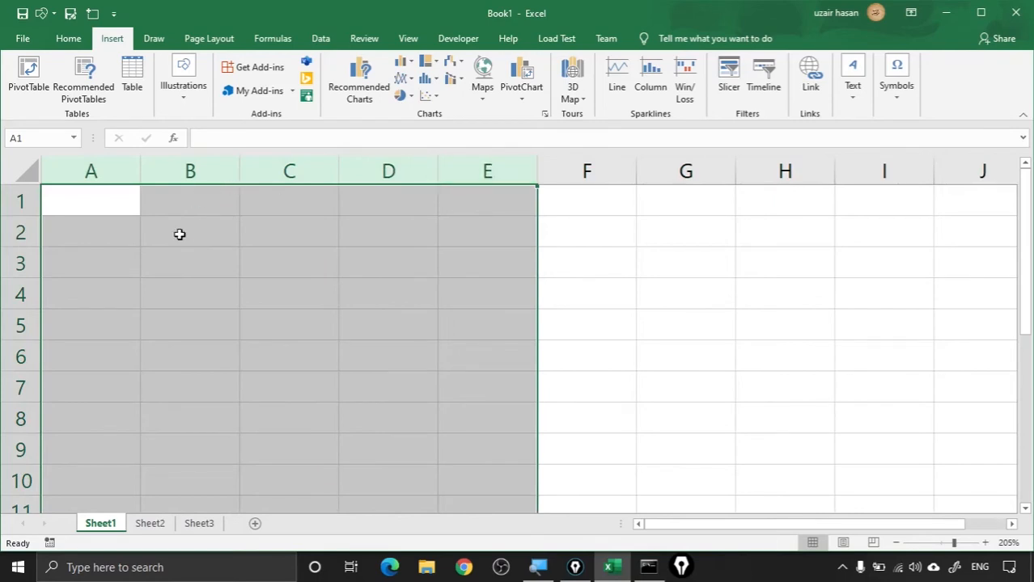
left_click(94, 204)
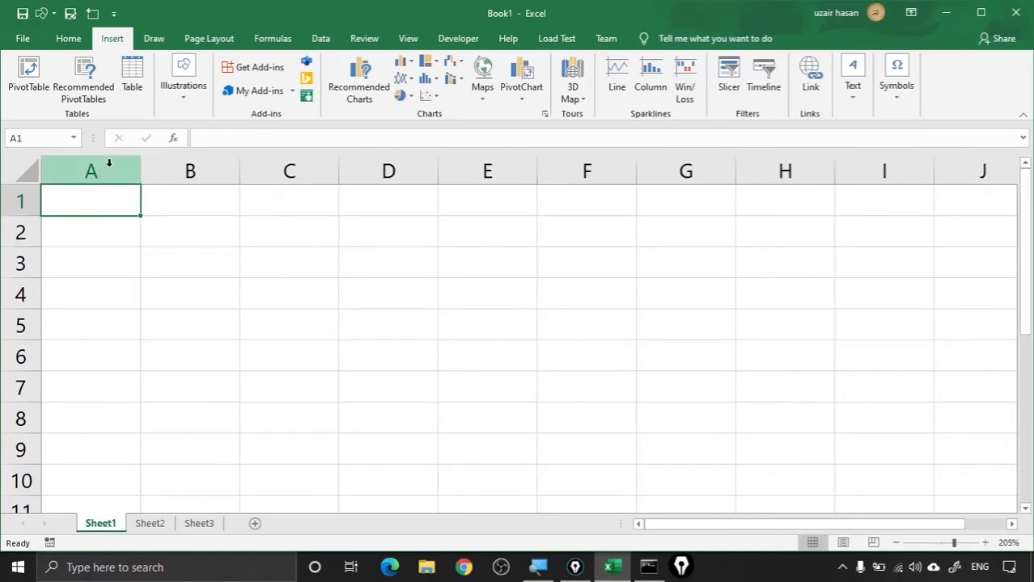
left_click(109, 166)
left_click(22, 198)
left_click(291, 263)
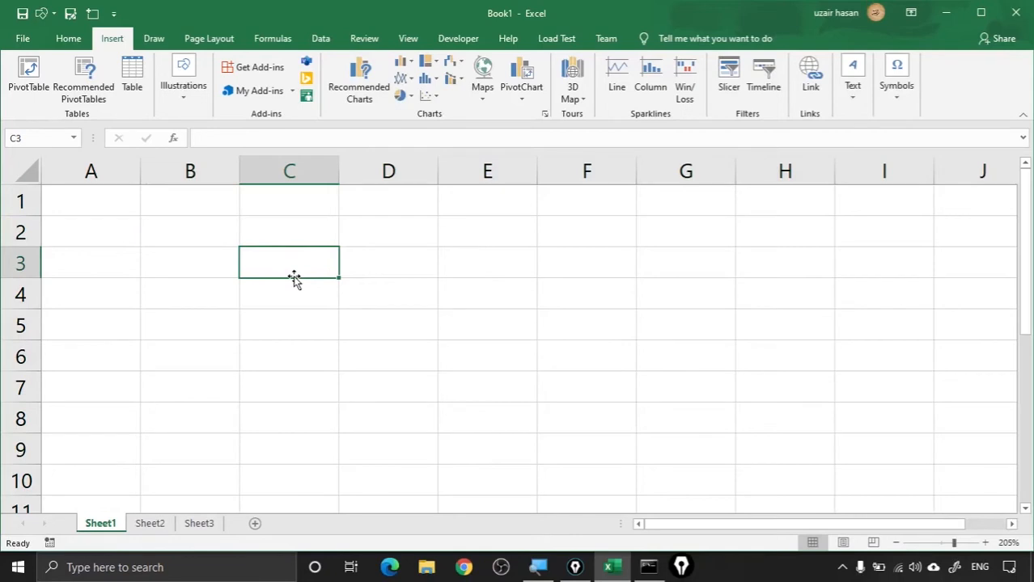
Highlight several cell blocks starting at A1, such as A1:G9 and A1:H10, to examine the worksheet area, ending on cell A1
left_click_drag(604, 410, 629, 427)
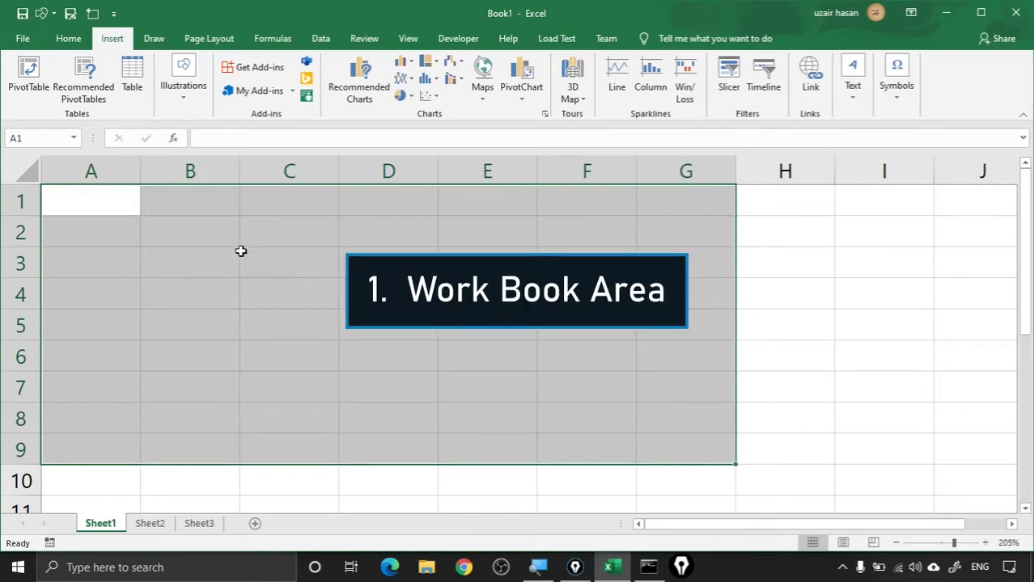
left_click_drag(109, 207, 670, 434)
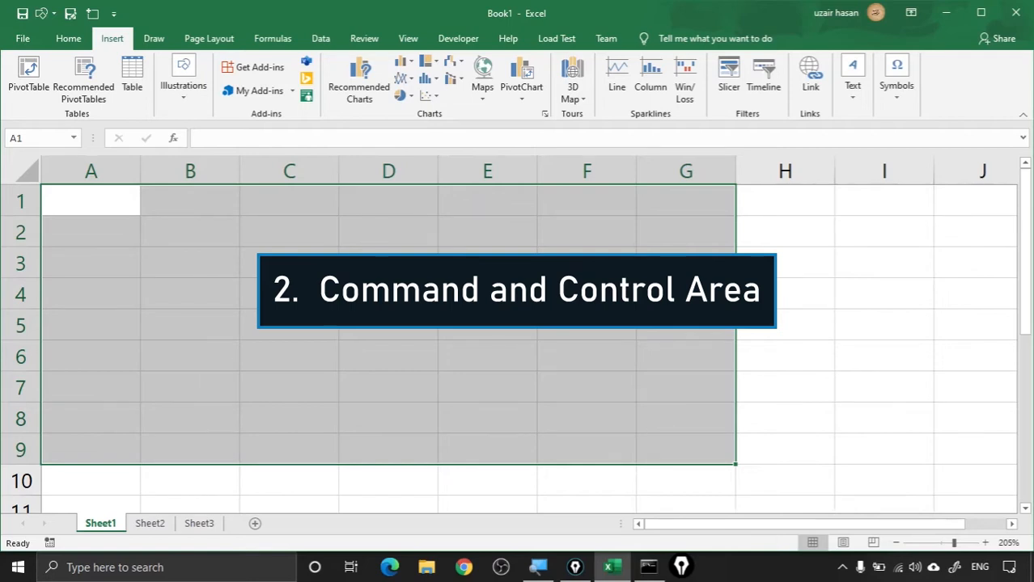
left_click_drag(125, 200, 817, 484)
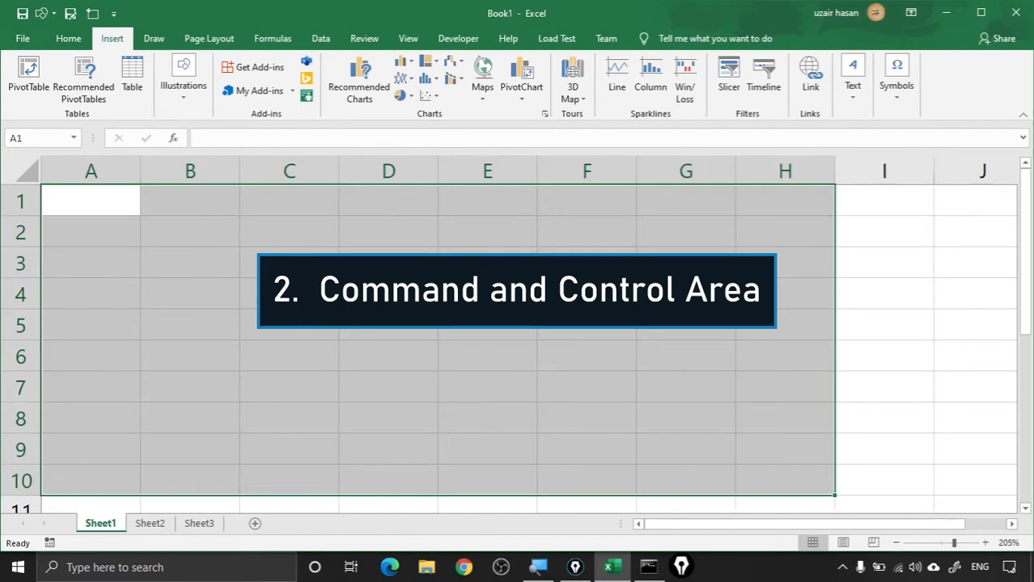
left_click_drag(117, 205, 614, 436)
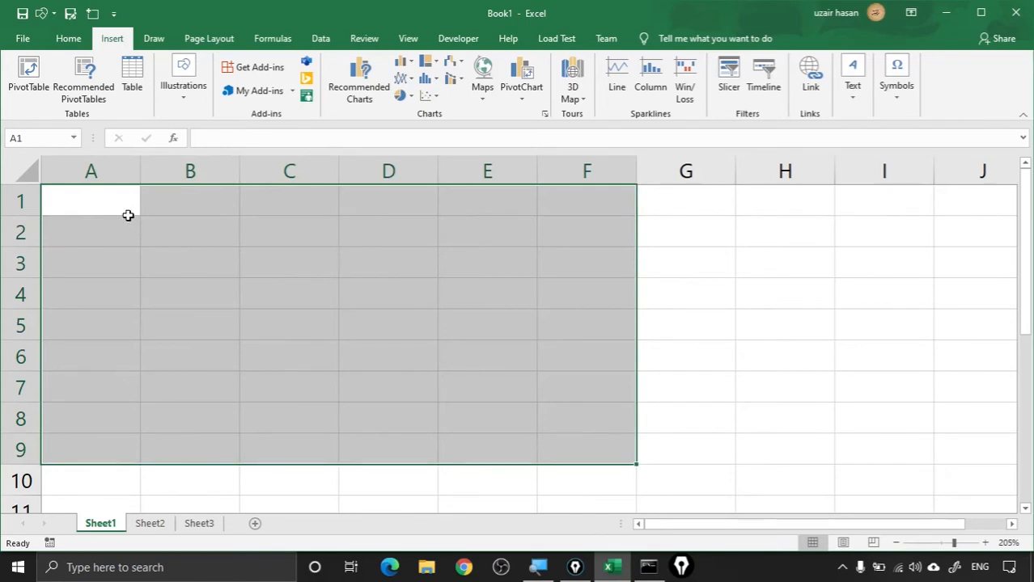
left_click_drag(123, 210, 464, 477)
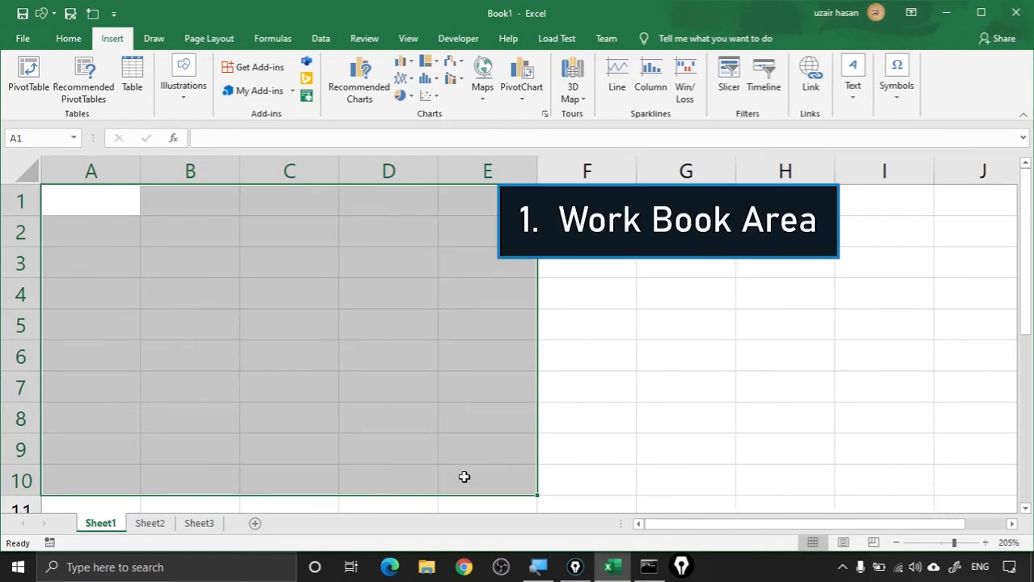
left_click_drag(109, 200, 615, 426)
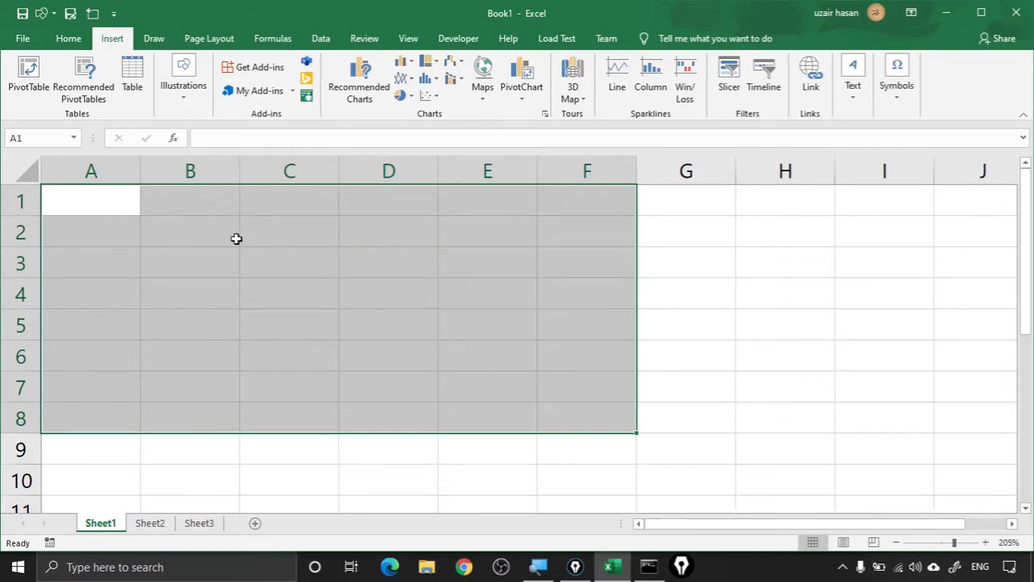
left_click(132, 208)
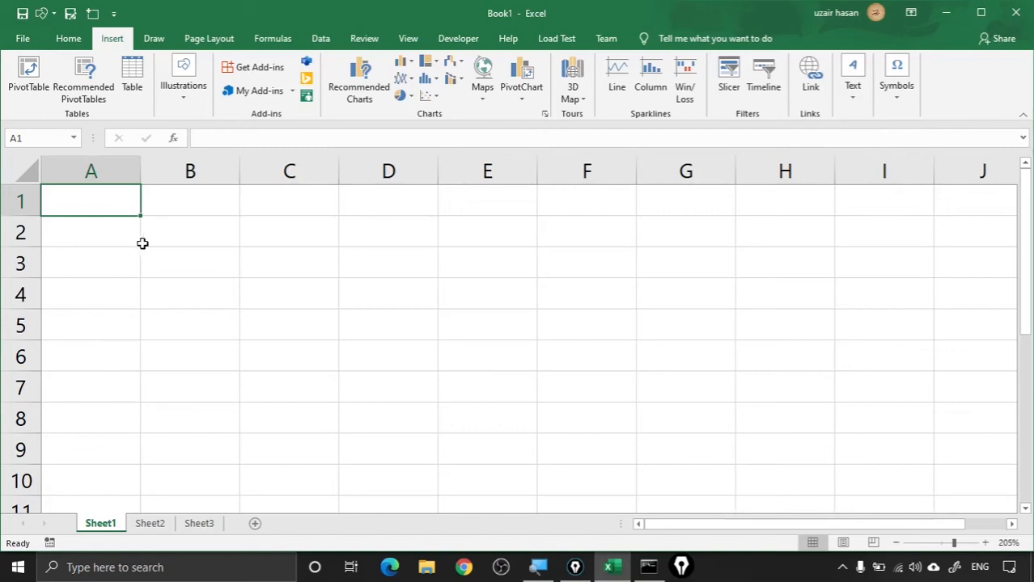
Fill all cells in A1:H9 with 100 in a single entry and clear them again
left_click_drag(96, 199, 745, 441)
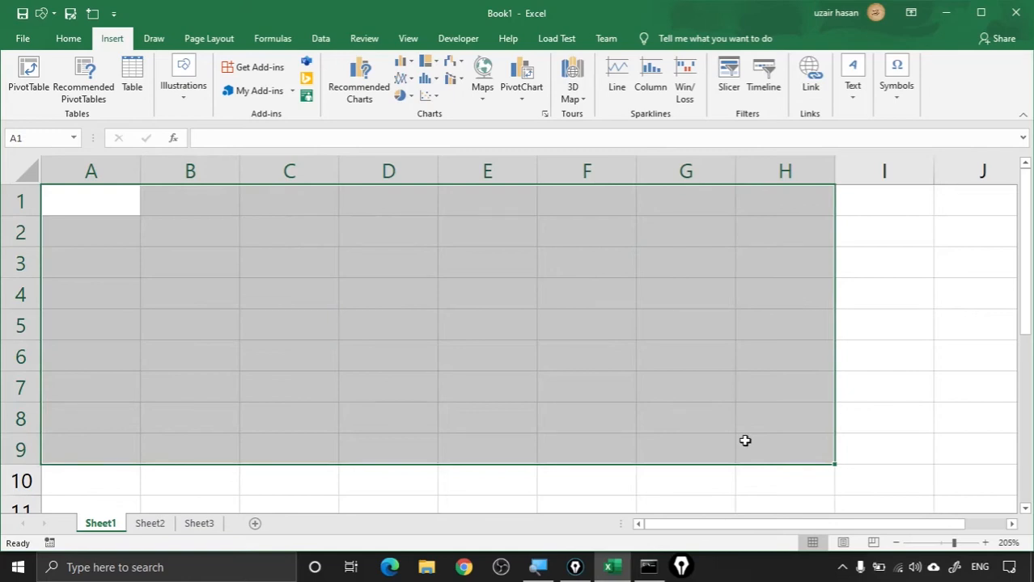
type("100")
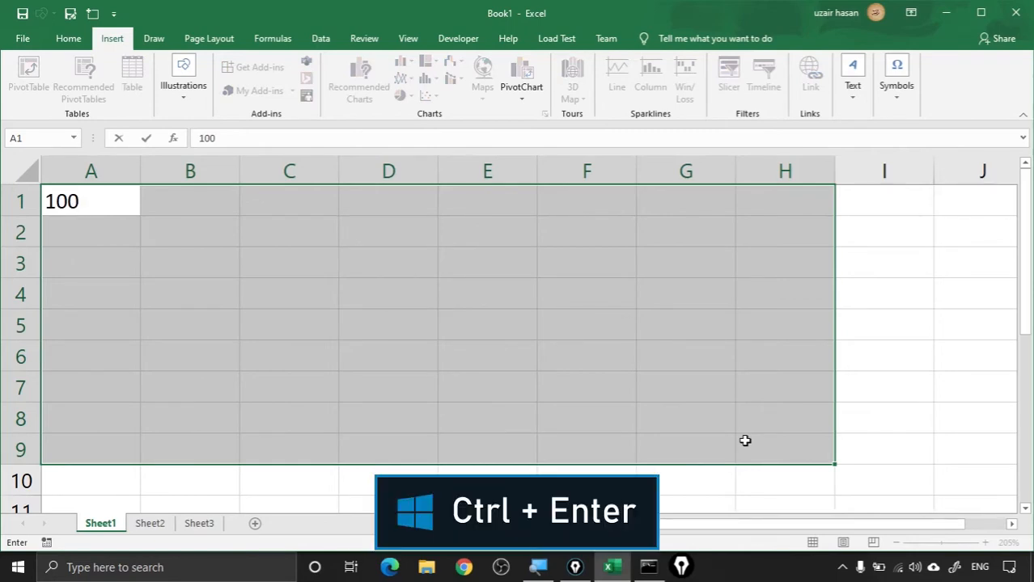
key("ctrl+Return")
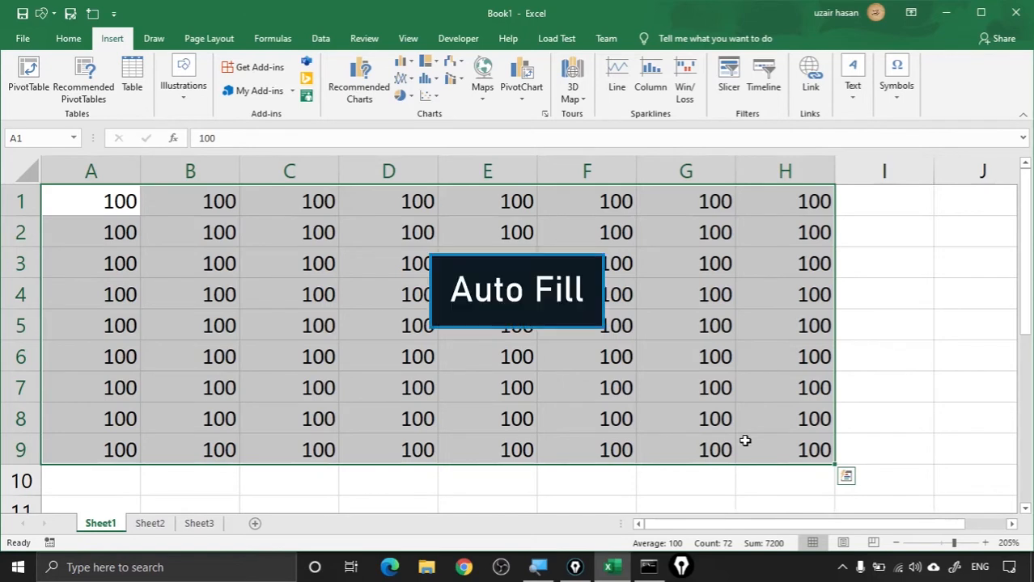
key("Delete")
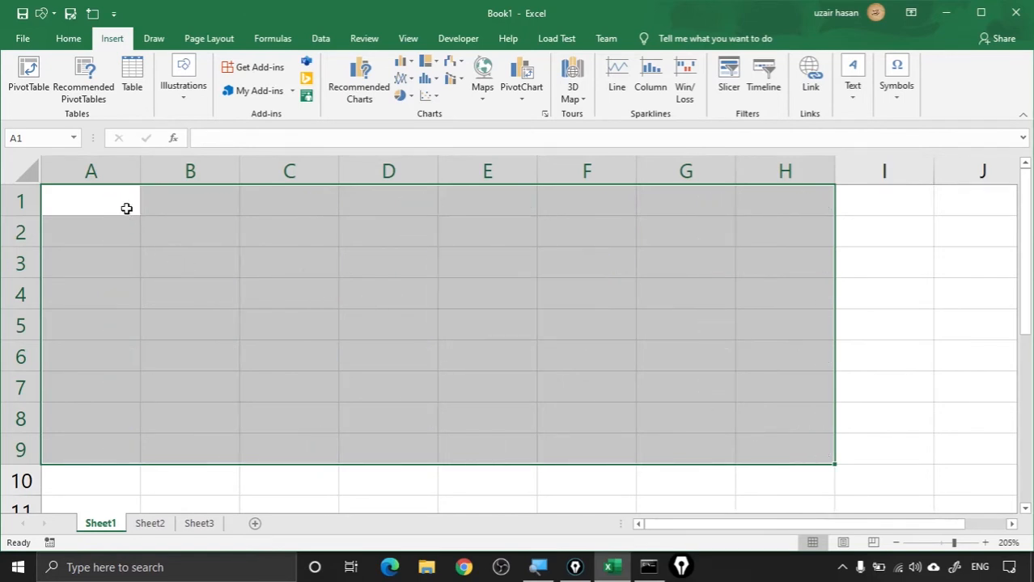
Enter 500 in cell A1
left_click(93, 205)
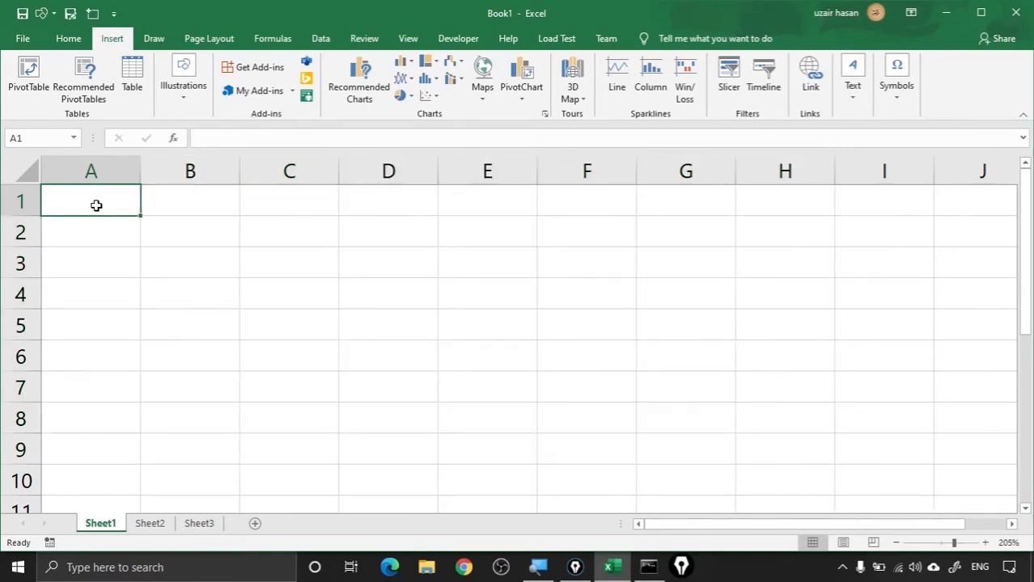
type("500")
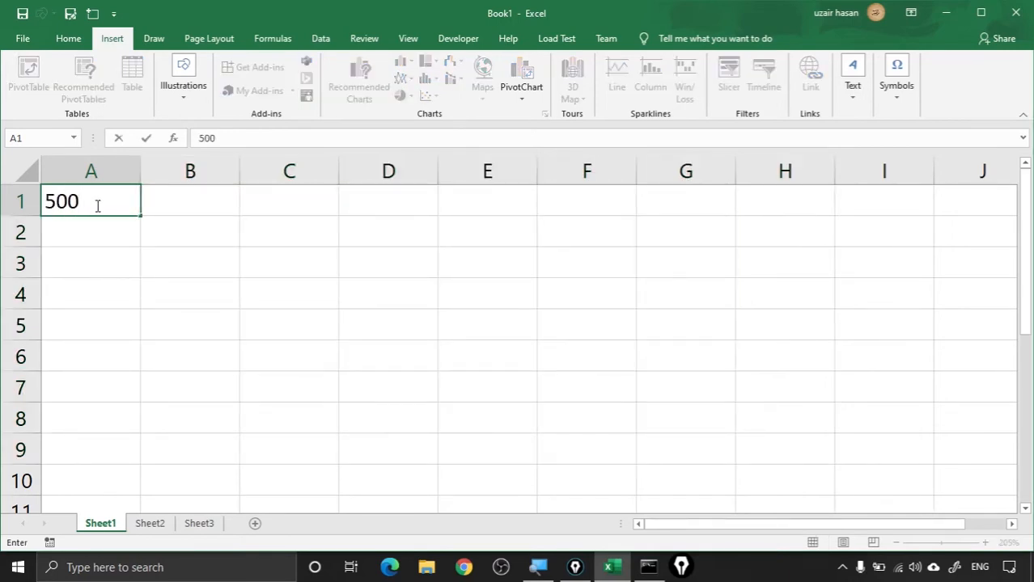
key("Return")
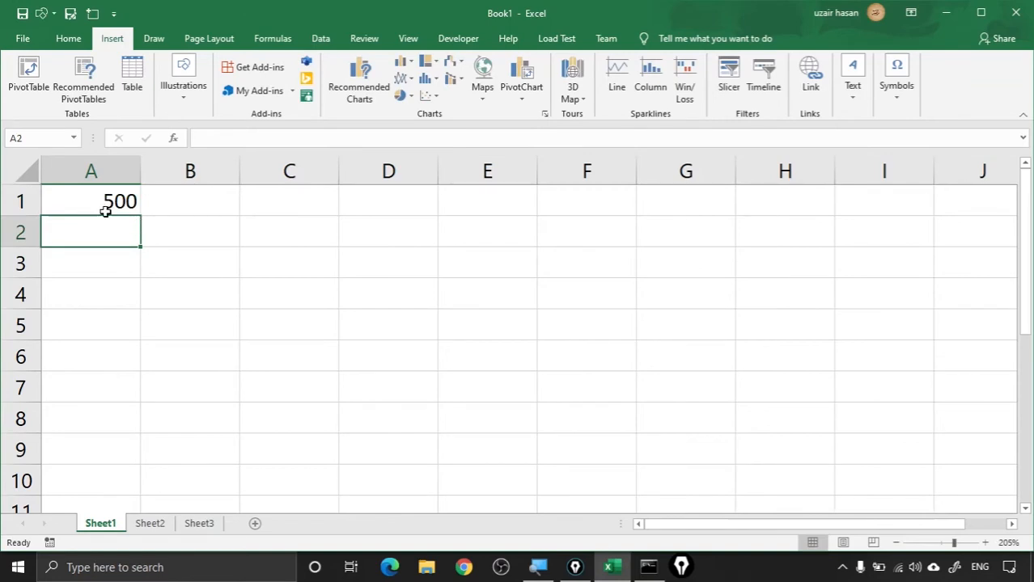
Fill the value of cell A1 down column A through A9
left_click(100, 201)
left_click_drag(100, 201, 77, 437)
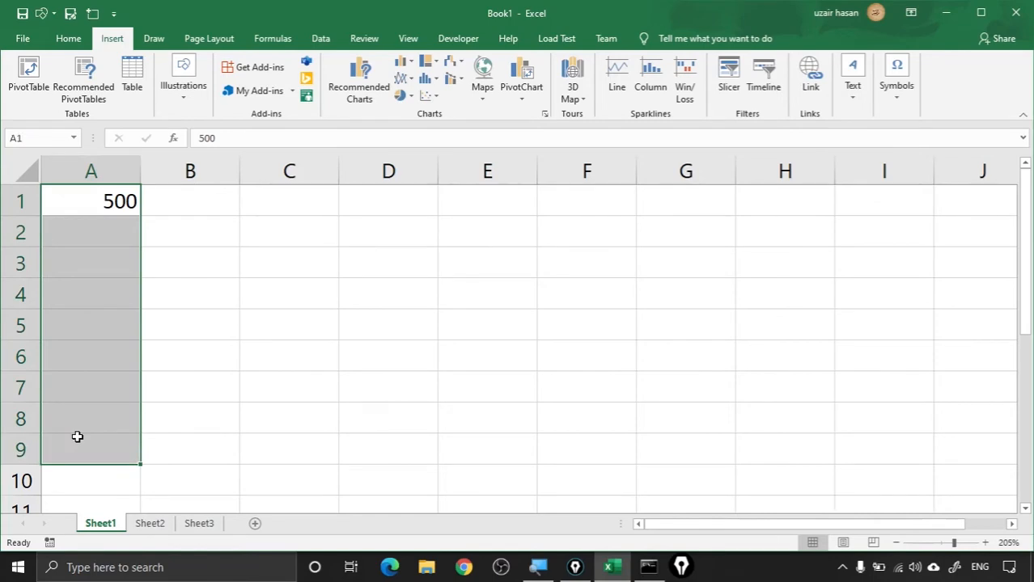
key("ctrl+d")
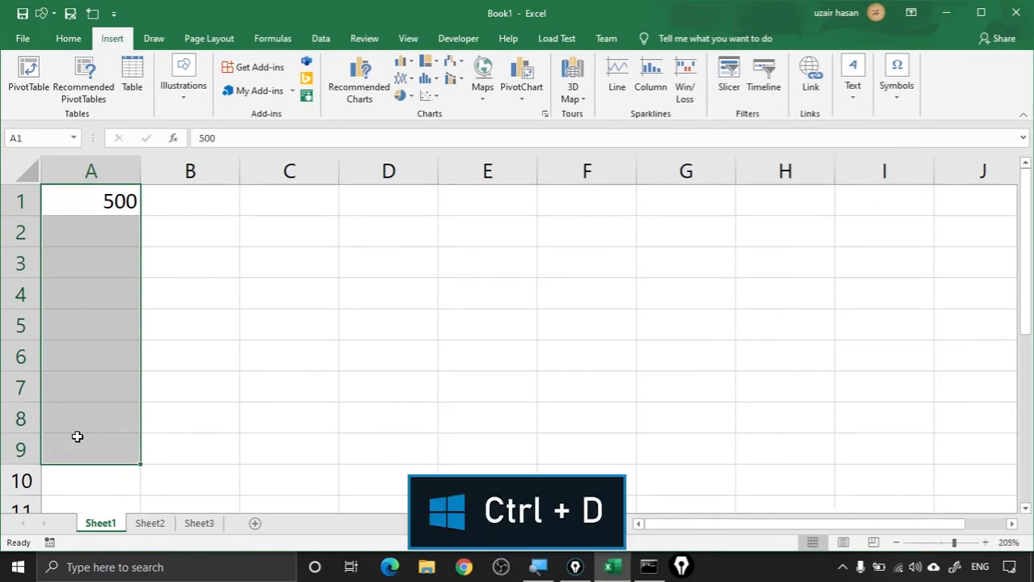
key("ctrl+d")
key("ctrl+q")
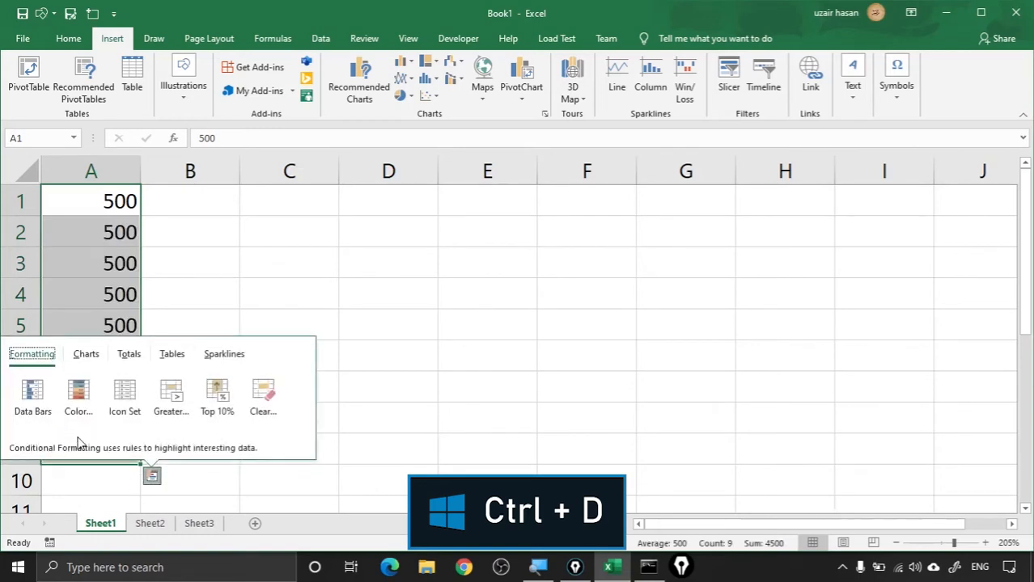
left_click(173, 293)
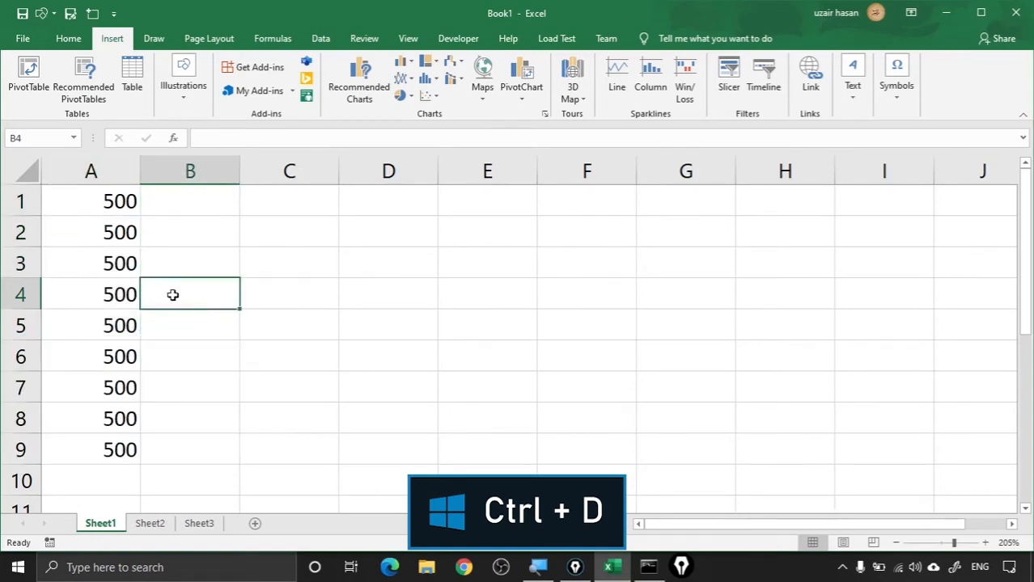
Fill the values in A1:A9 to the right through column E
left_click(118, 201)
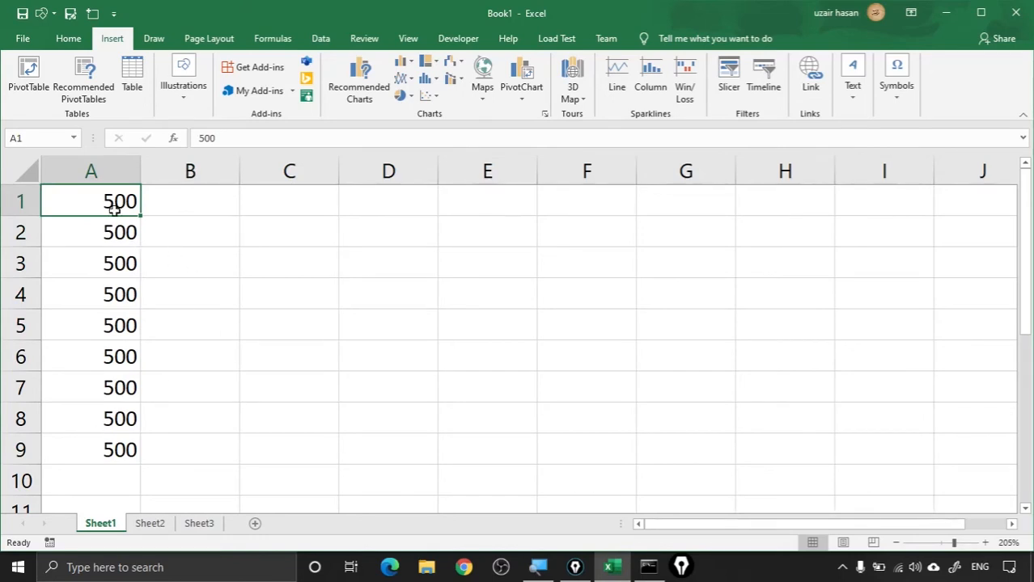
left_click_drag(110, 201, 482, 462)
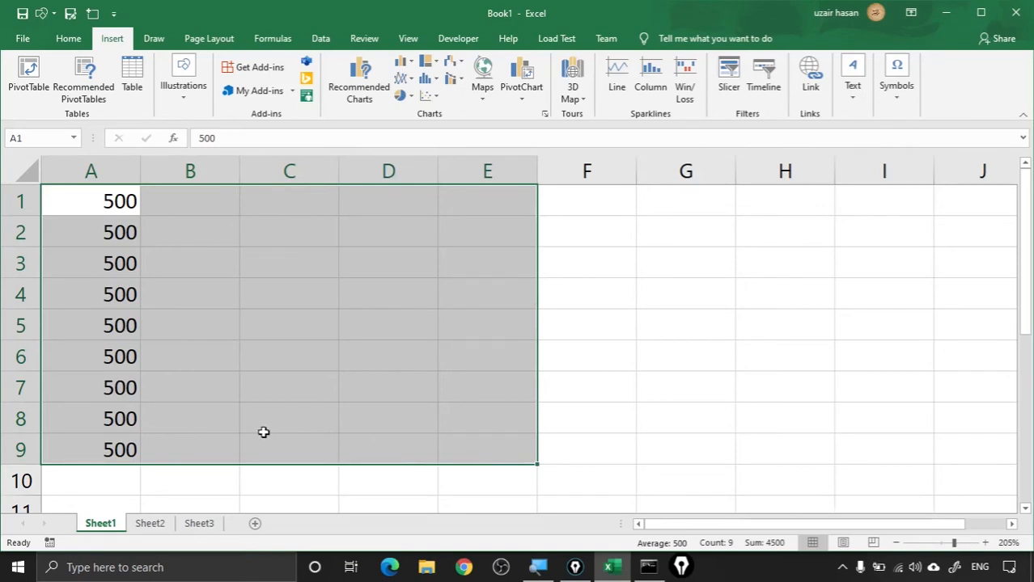
key("ctrl+r")
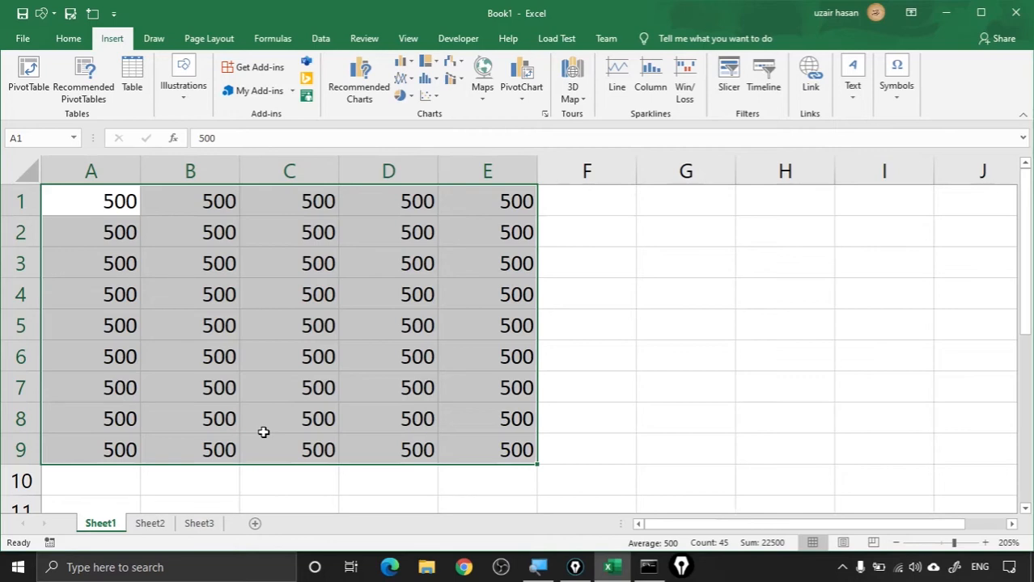
key("ctrl+Return")
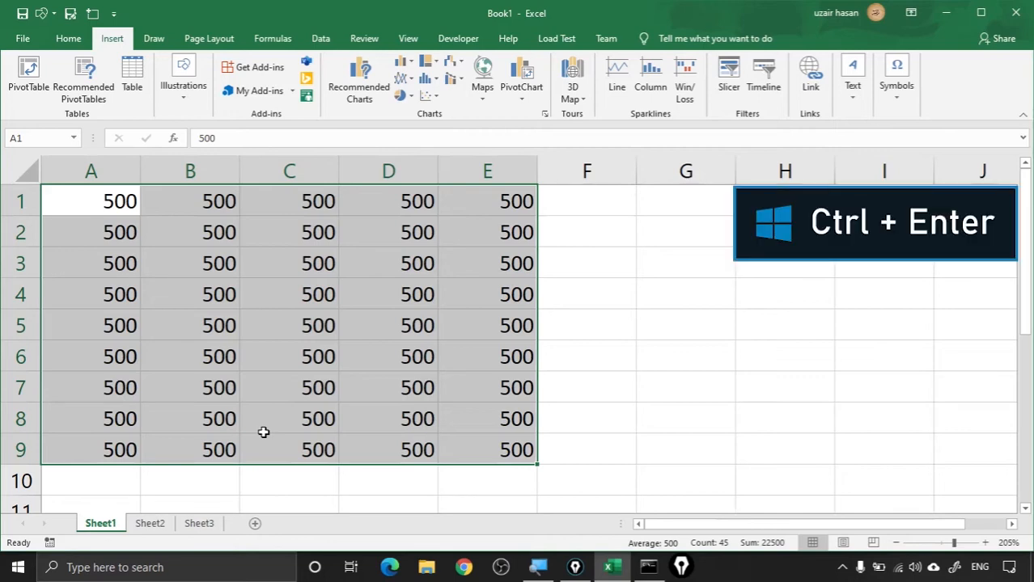
key("ctrl+d")
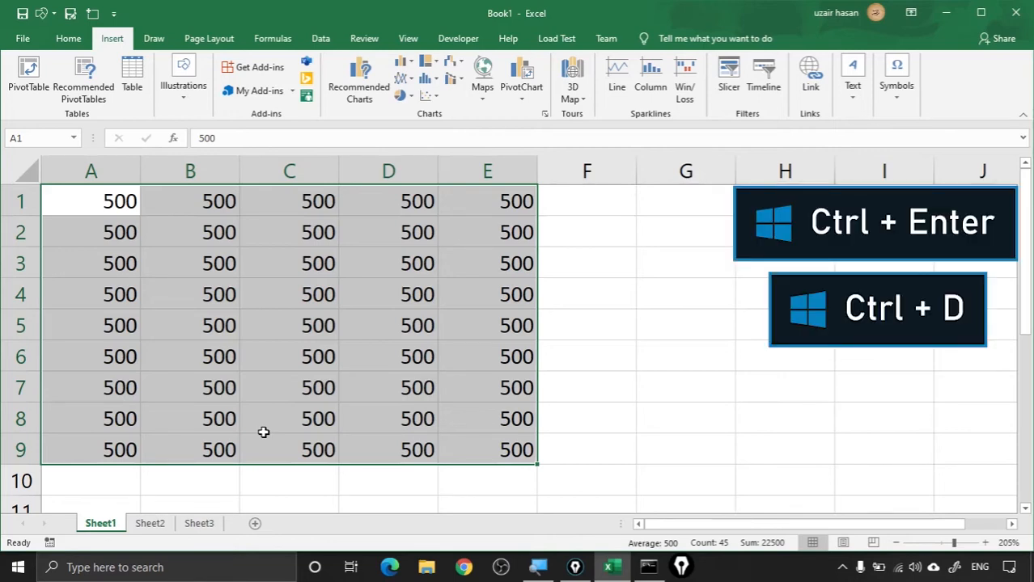
key("ctrl+r")
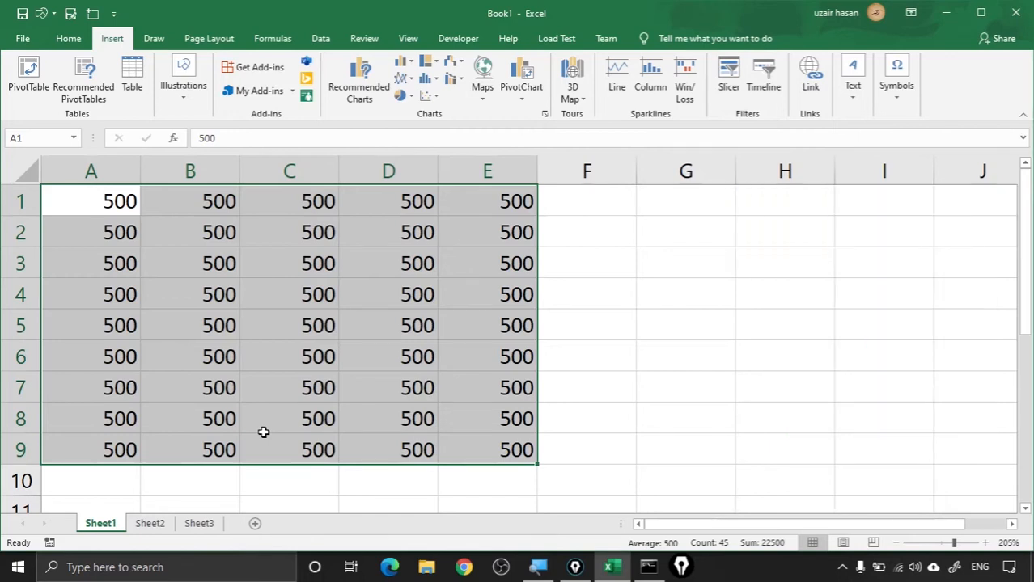
Clear the contents of A1:E9 and select cell A1
key("Delete")
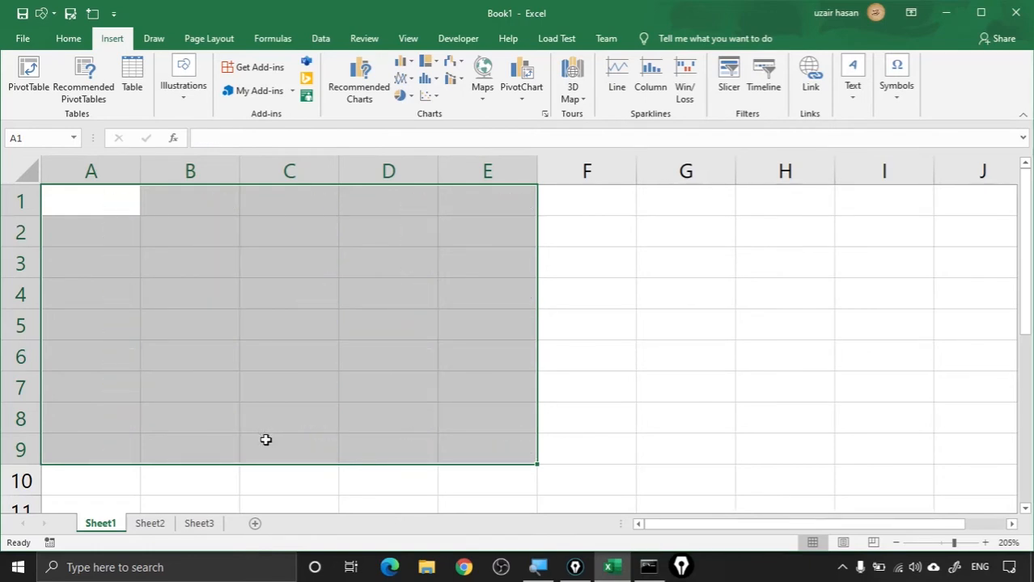
left_click(301, 232)
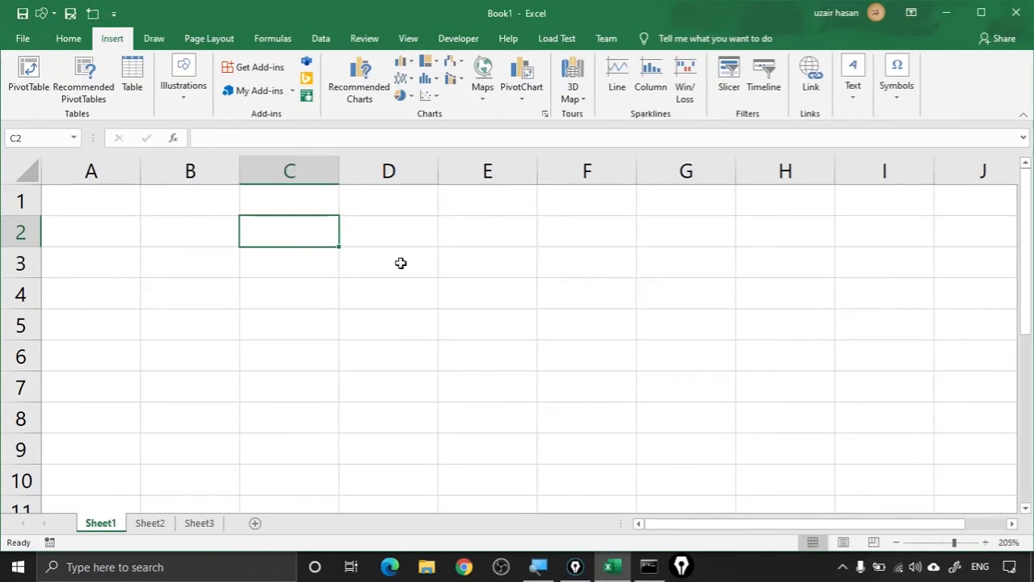
left_click(119, 202)
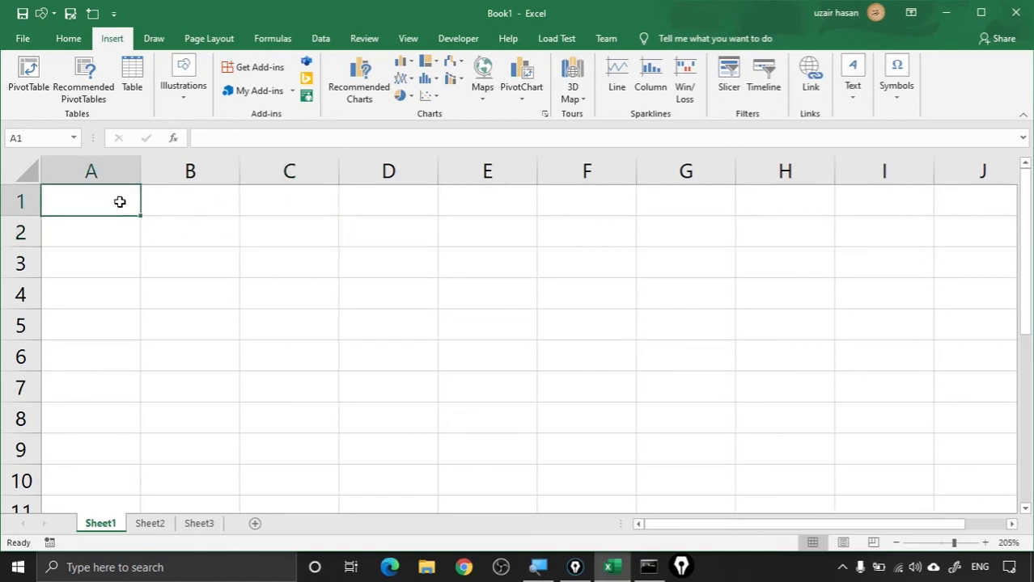
Enter Apple in cell A1 and fill it down through row 7 and right through column F
type("Apple")
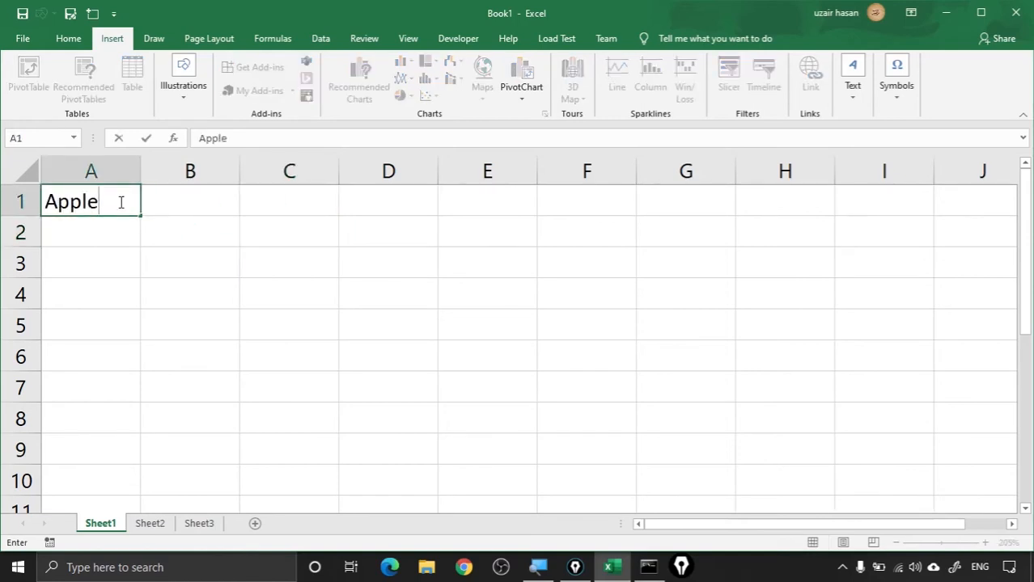
key("Return")
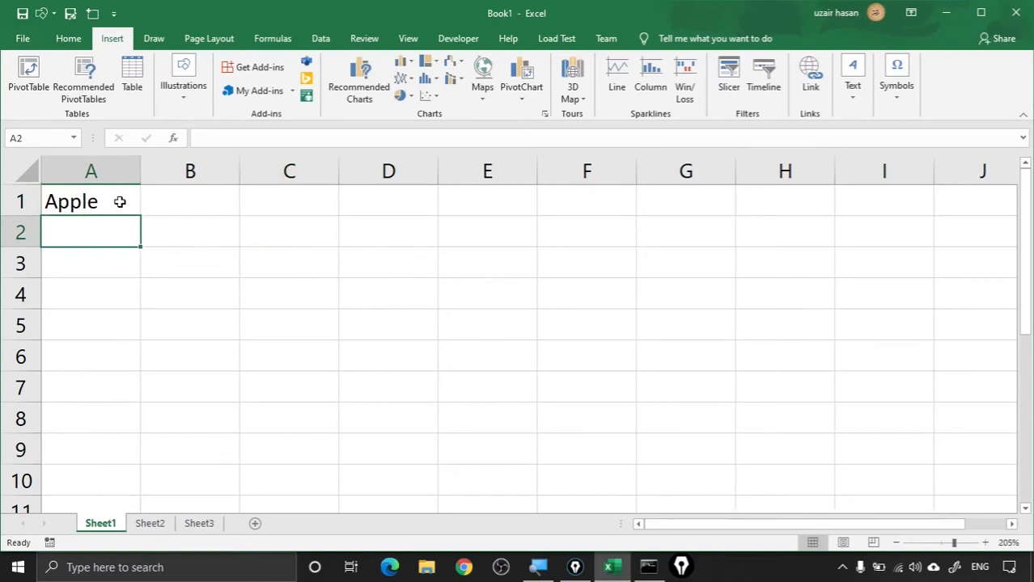
left_click(120, 202)
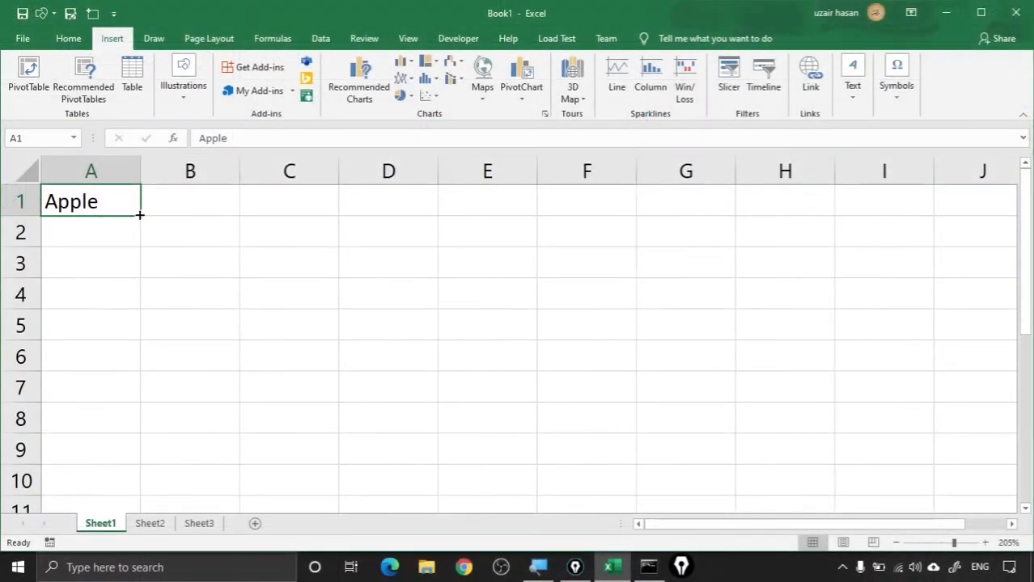
left_click_drag(139, 216, 139, 404)
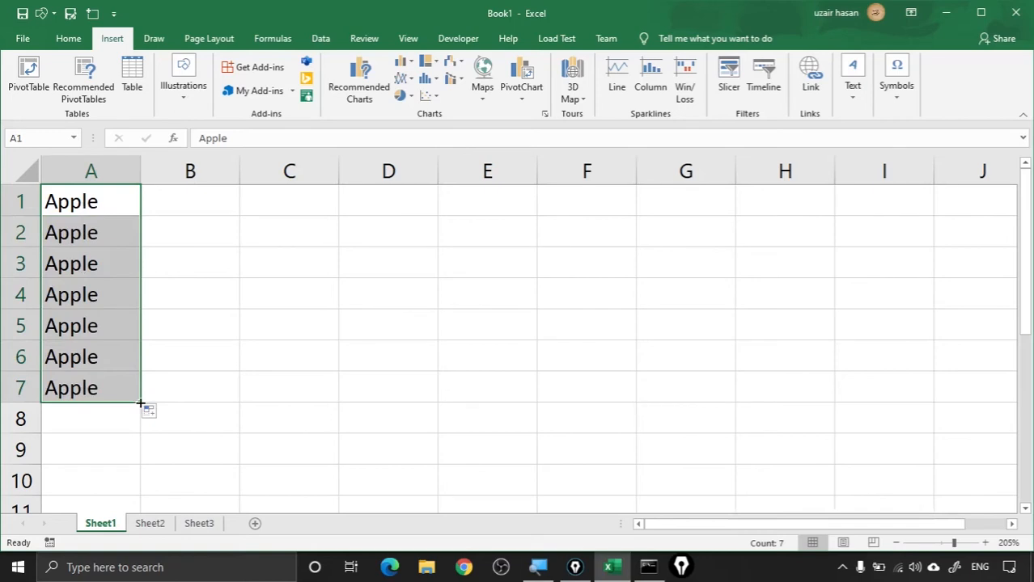
left_click_drag(141, 404, 618, 406)
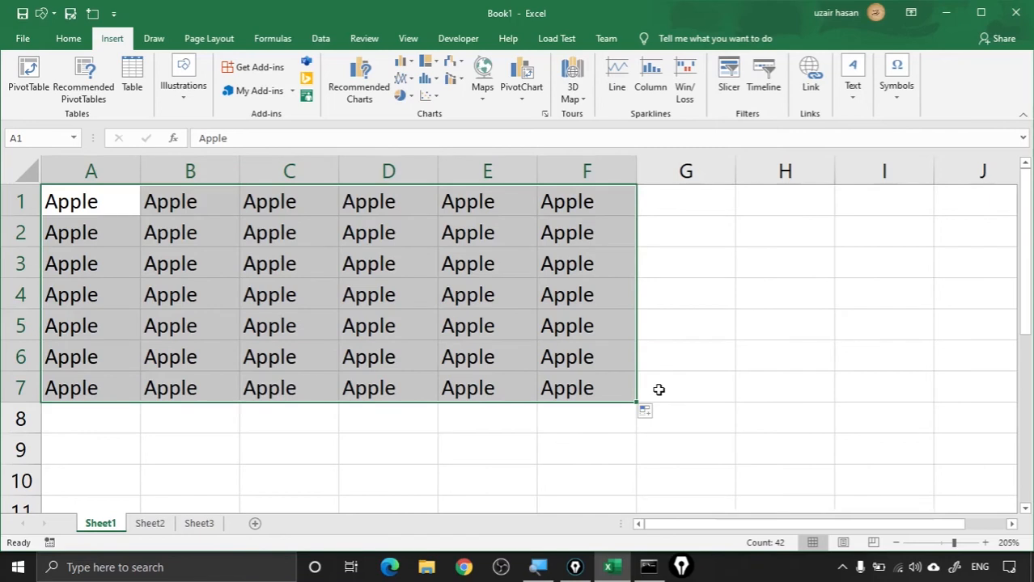
Clear the contents of A1:F7 and select cell A1
key("Delete")
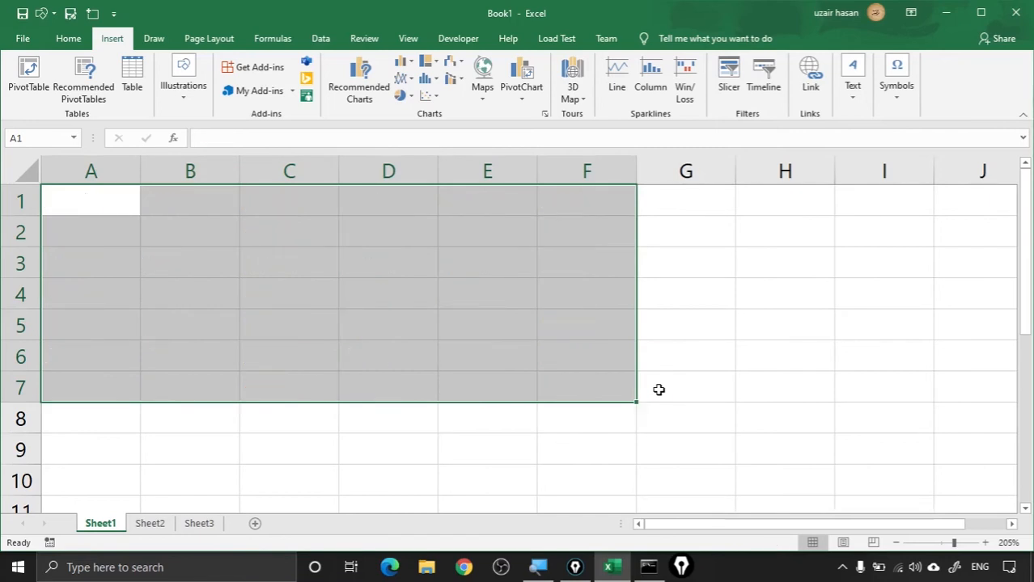
left_click(261, 296)
left_click(123, 209)
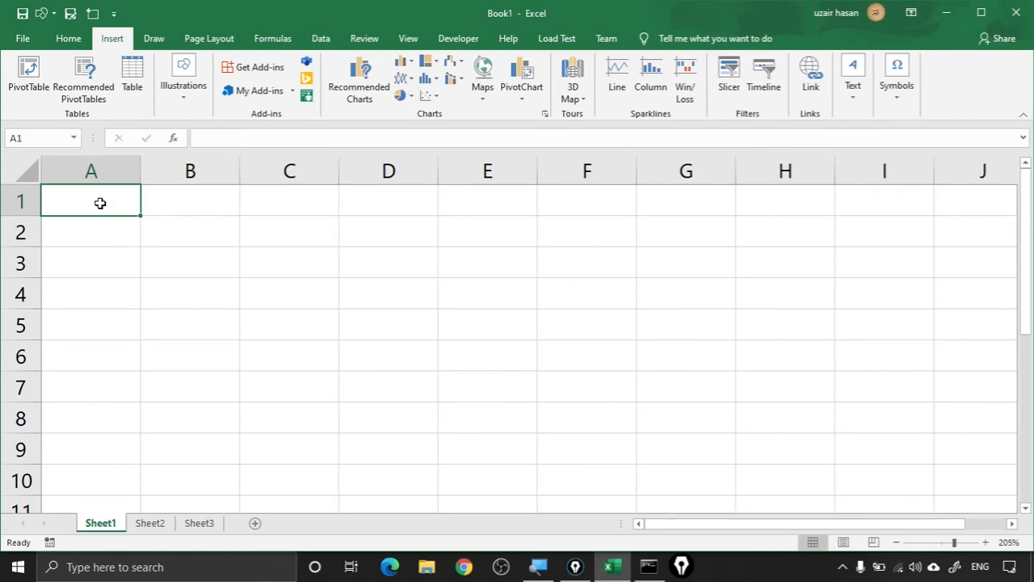
Enter 1 in cell A1, Mon in B1 and Monday in C1
type("1")
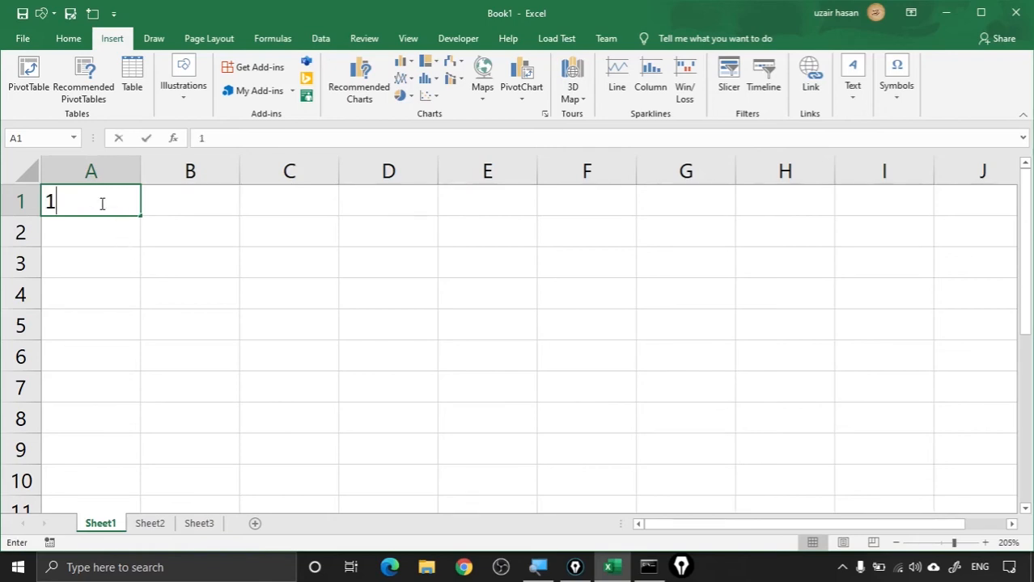
left_click(214, 200)
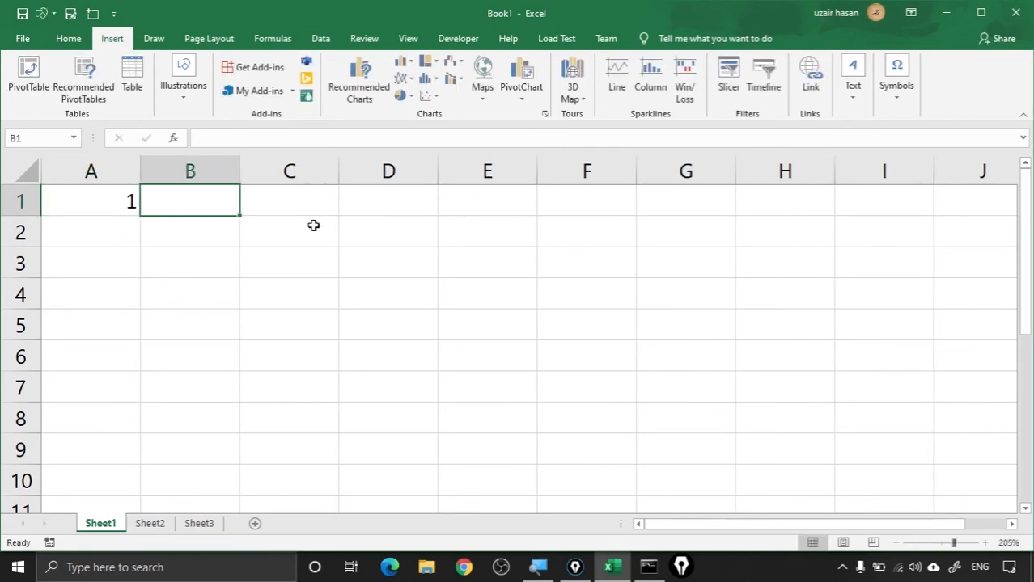
type("Mon")
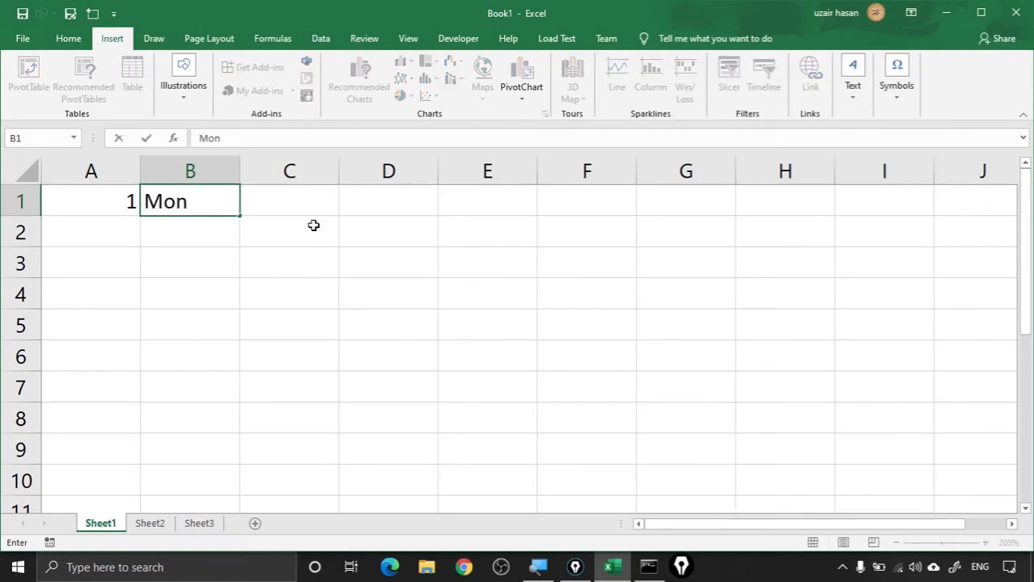
key("Tab")
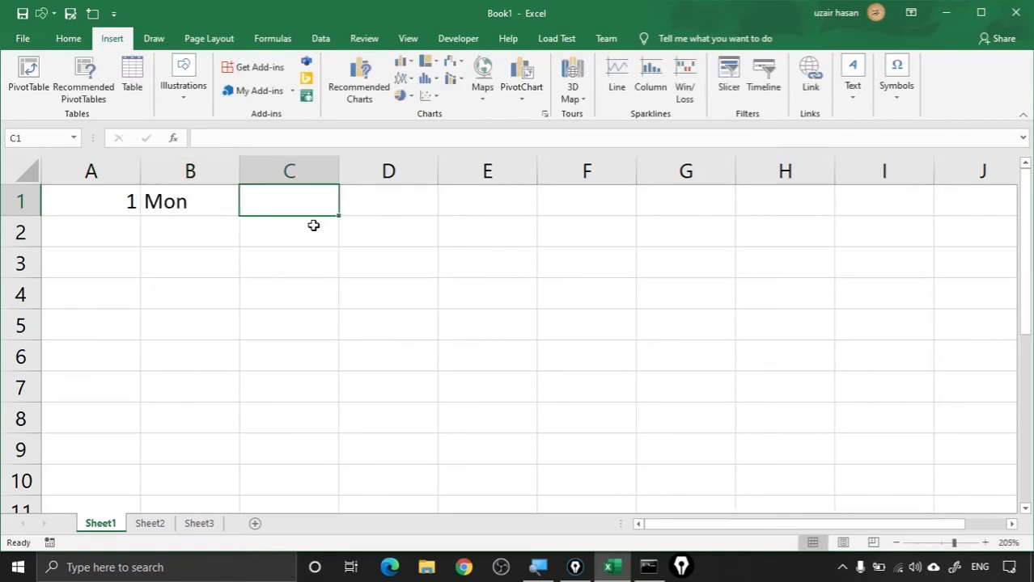
type("Mond")
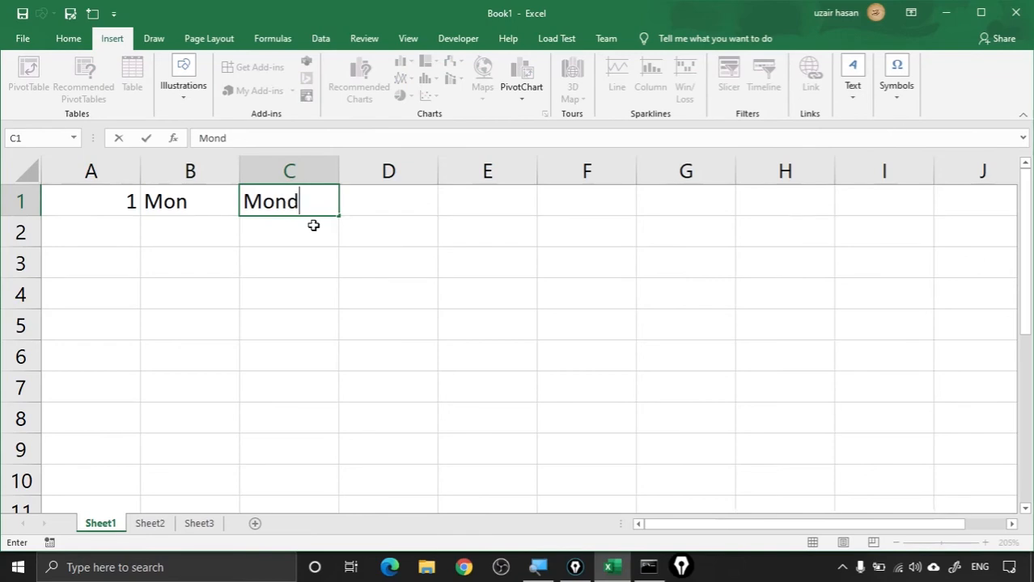
type("ay")
key("Tab")
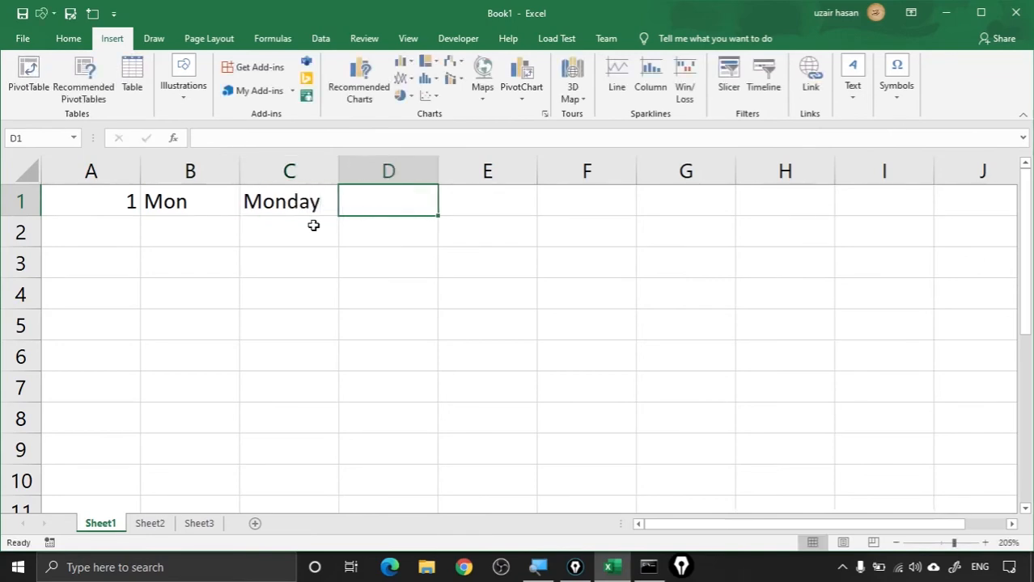
Enter Jan in cell D1, January in E1 and the date 14-Mar-2002 in F1
type("Jan")
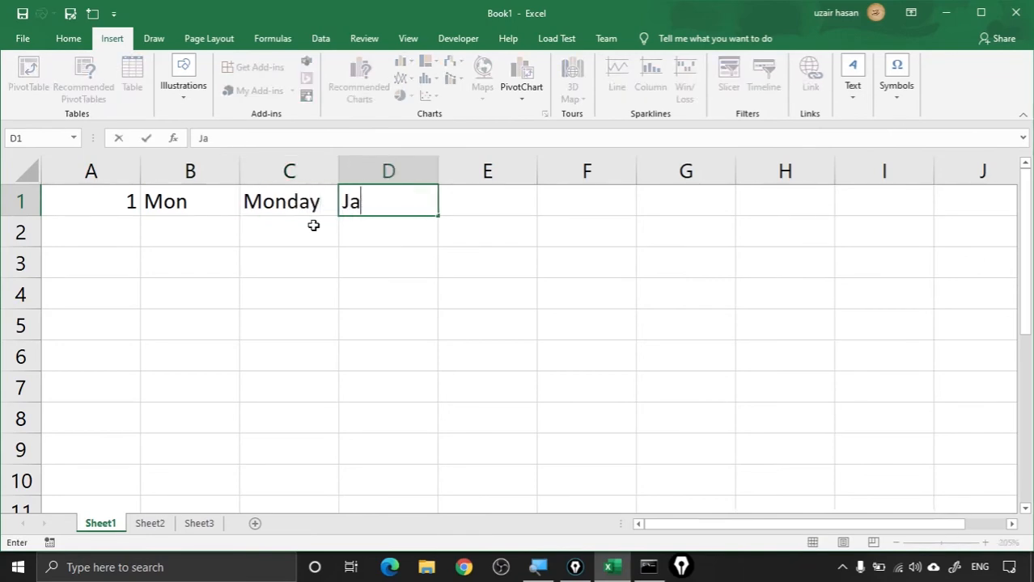
key("Tab")
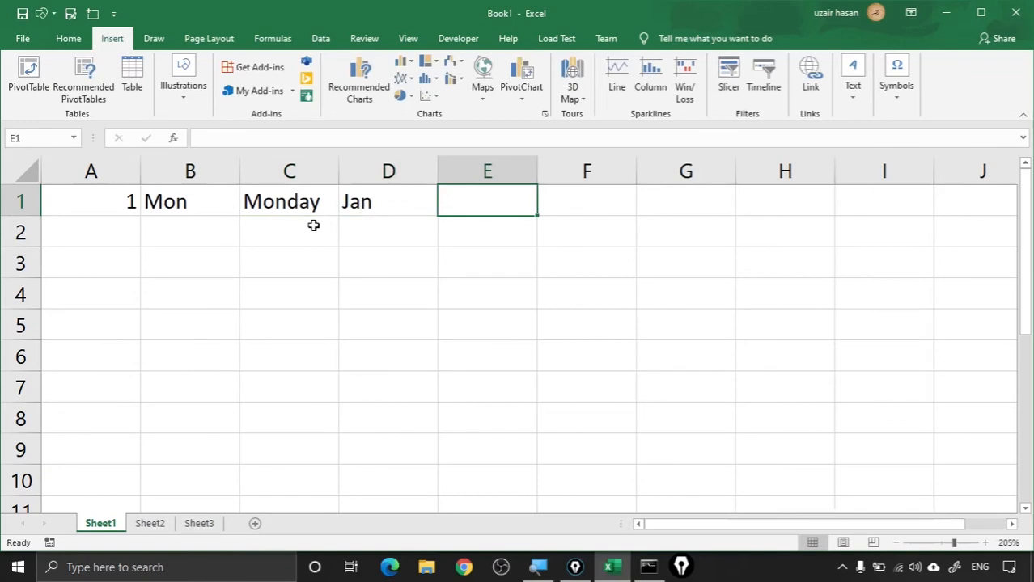
type("Januar")
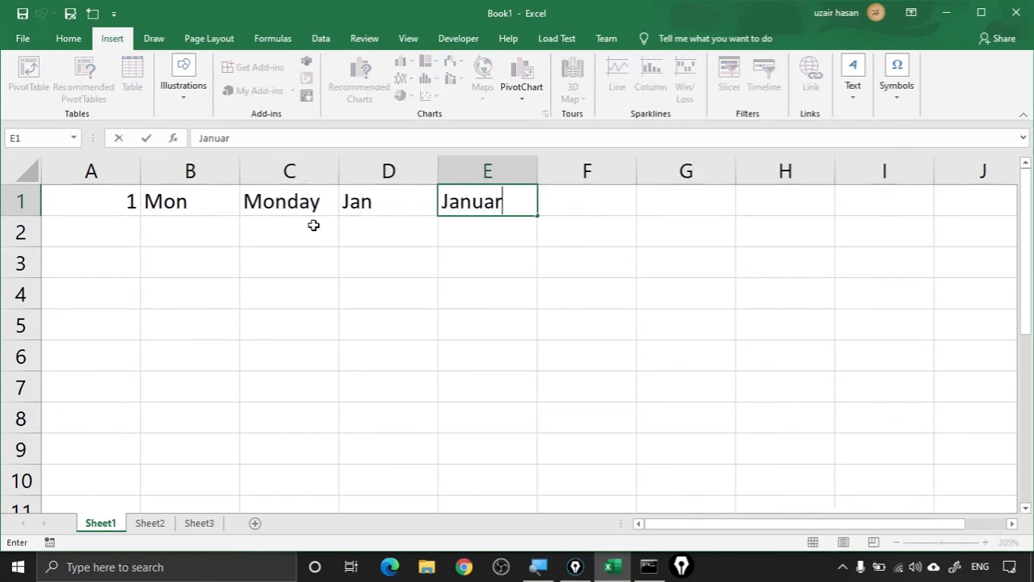
type("y")
key("Tab")
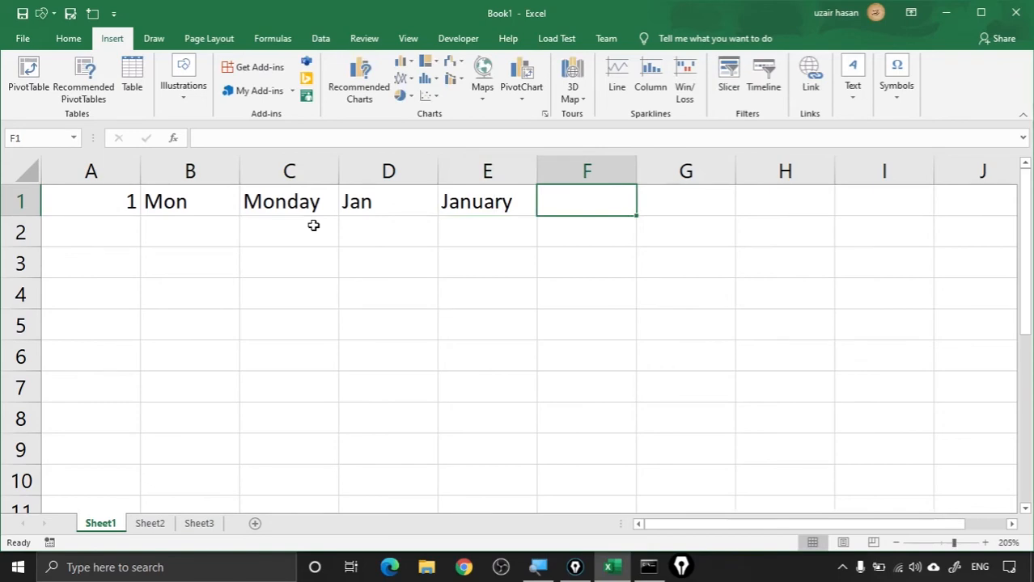
type("14")
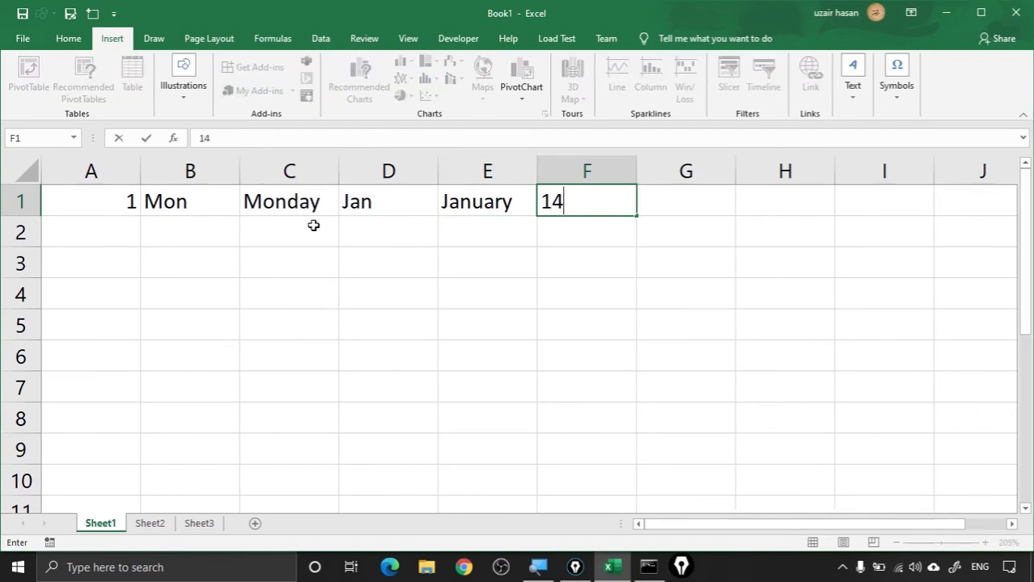
type("-Mar")
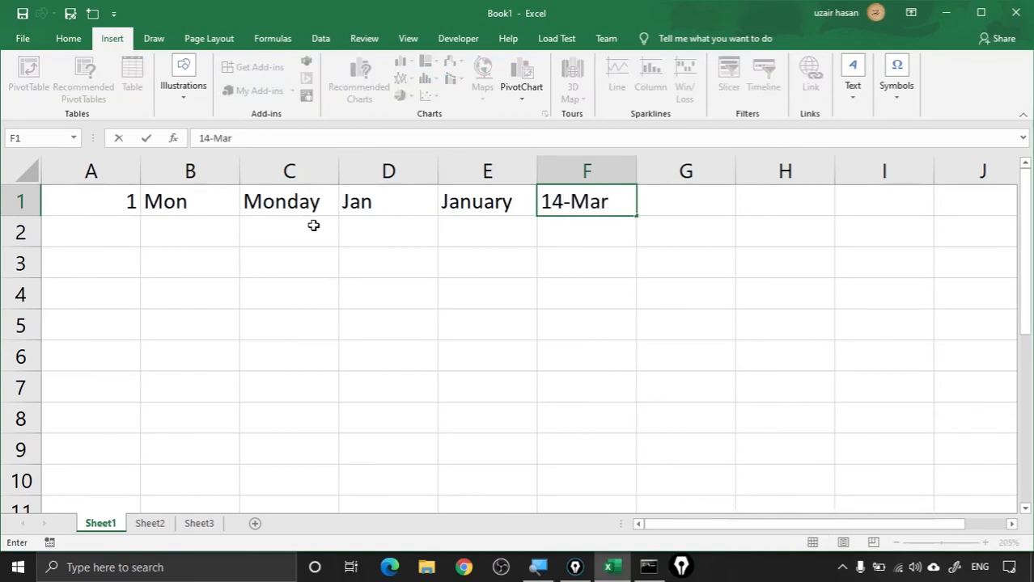
type("-2002")
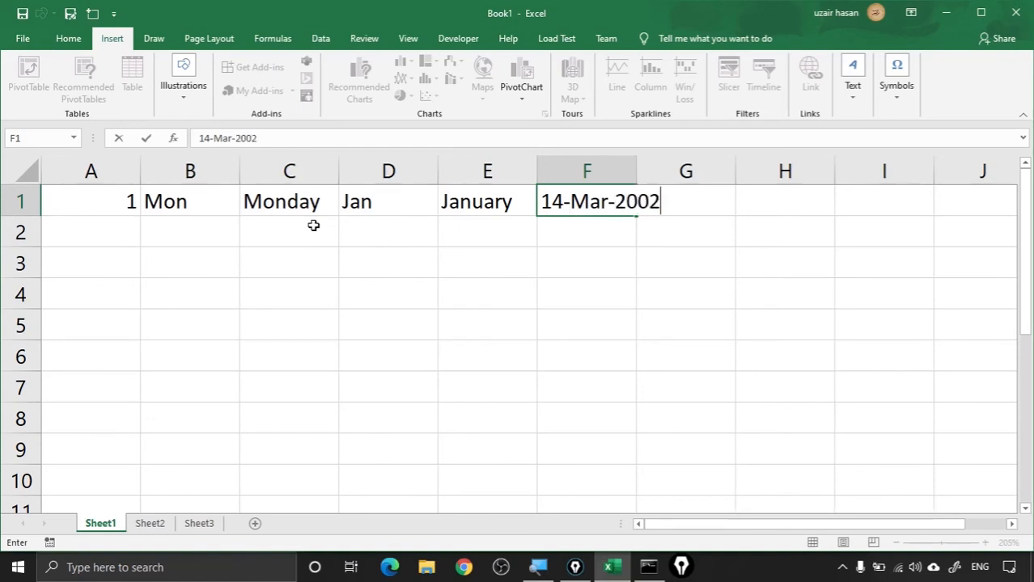
key("Return")
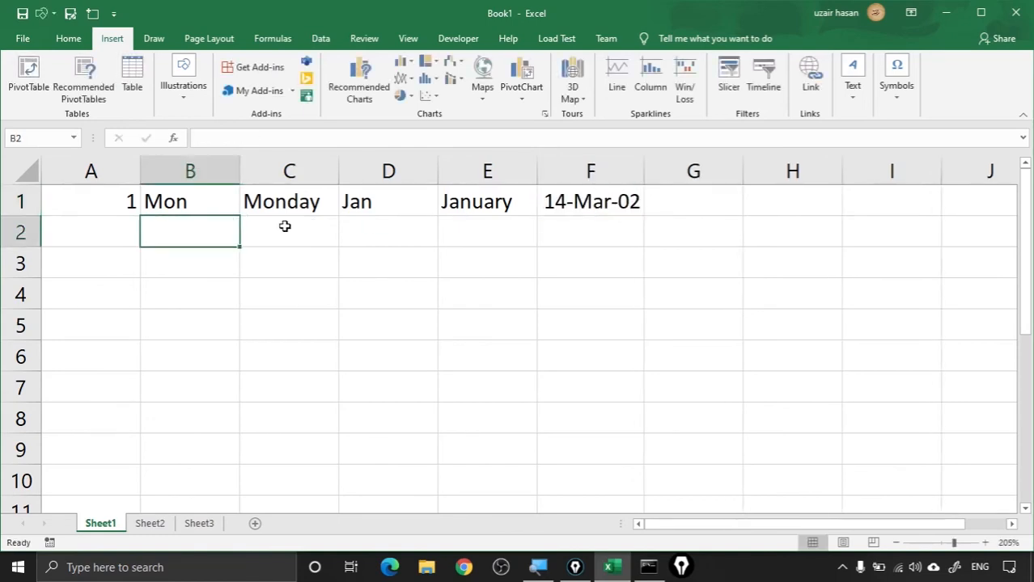
left_click_drag(95, 170, 563, 179)
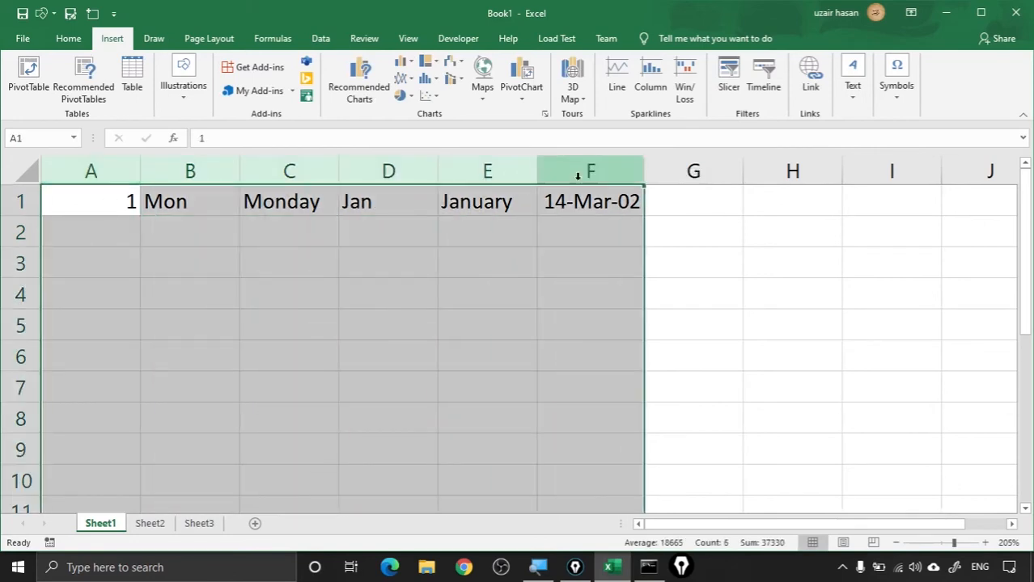
left_click(127, 200)
left_click(184, 203)
left_click(301, 205)
left_click(372, 204)
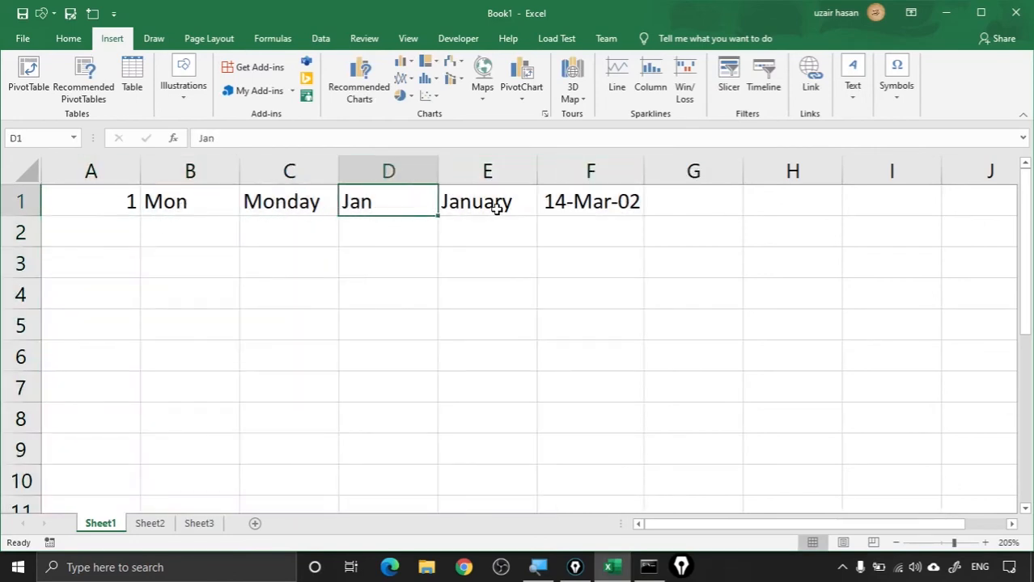
left_click(497, 207)
Extend the 1 in cell A1 as an increasing number series from 1 to 8 down through A8
left_click(126, 202)
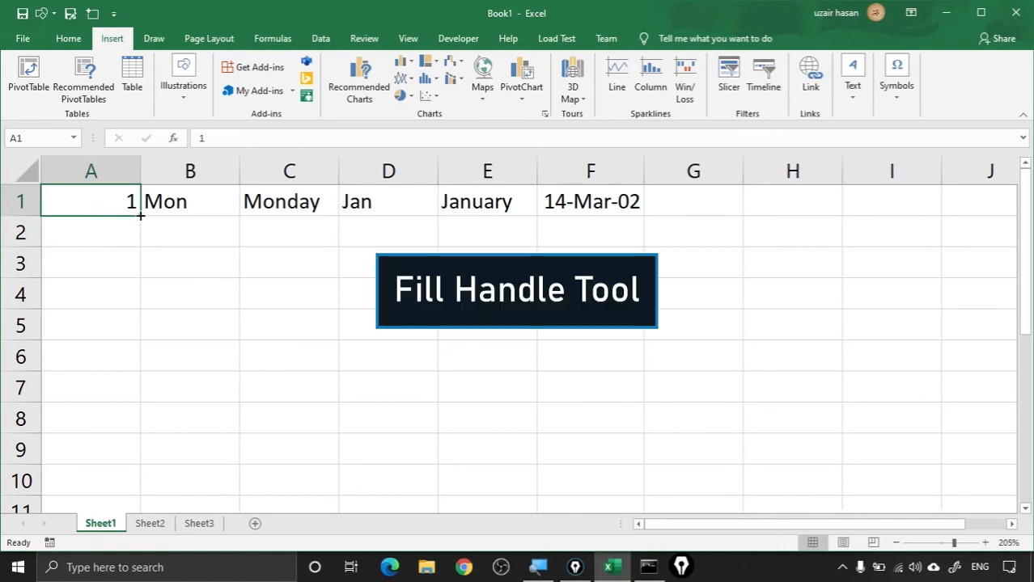
left_click_drag(141, 215, 140, 215)
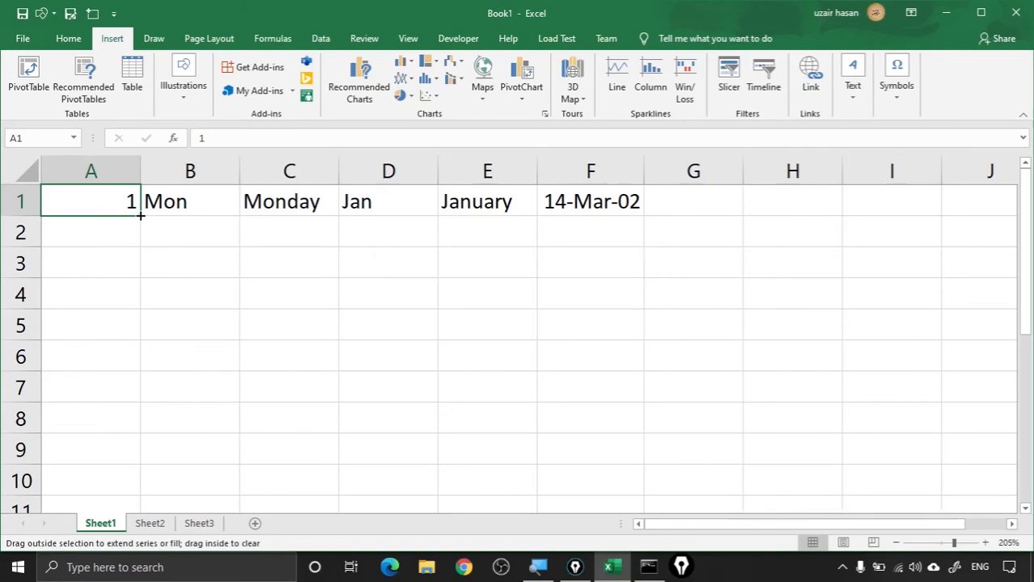
key("ctrl")
left_click_drag(141, 215, 136, 441)
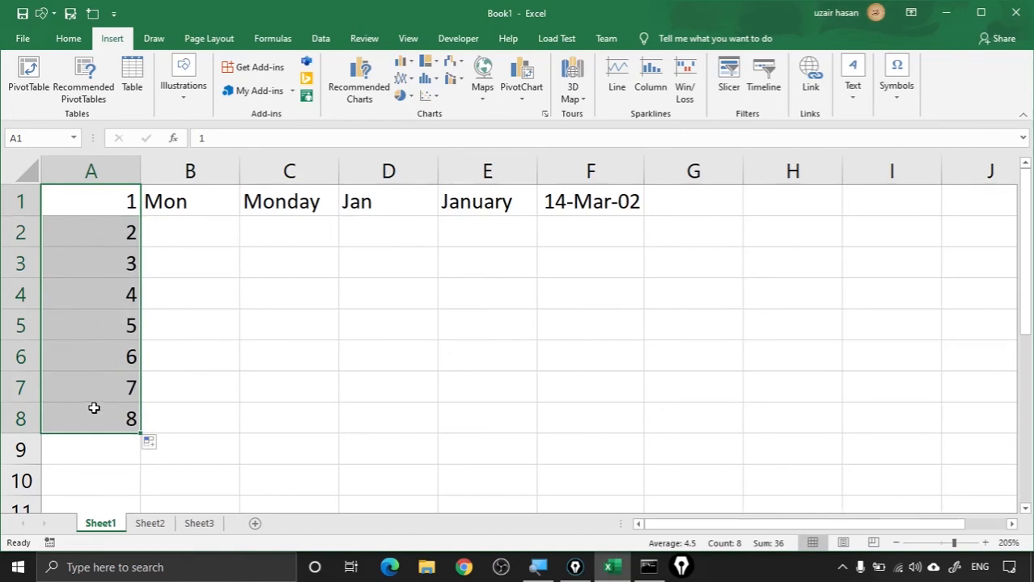
Extend Mon in cell B1 as a series of abbreviated weekday names down through B8
left_click(207, 208)
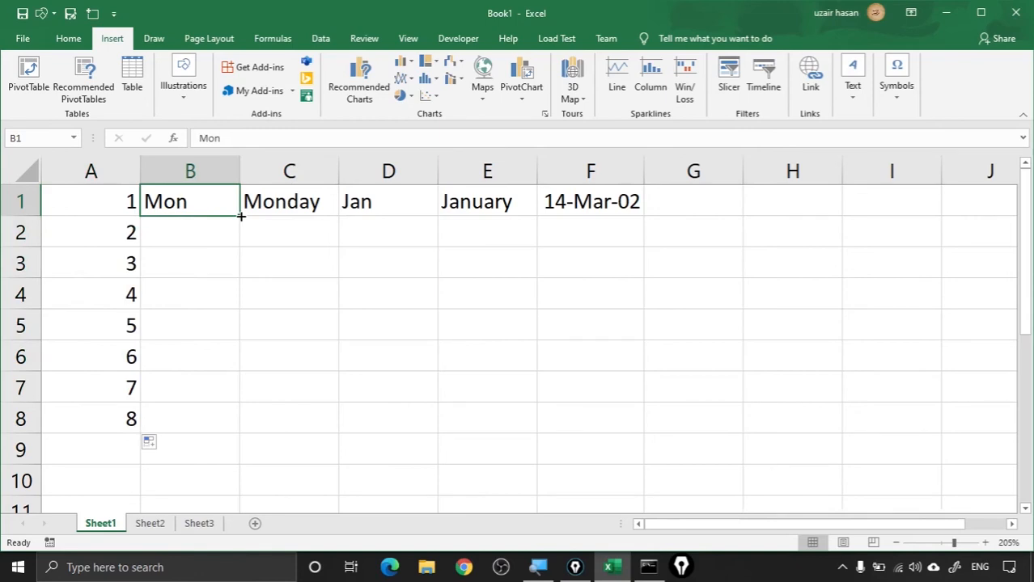
left_click_drag(240, 216, 241, 216)
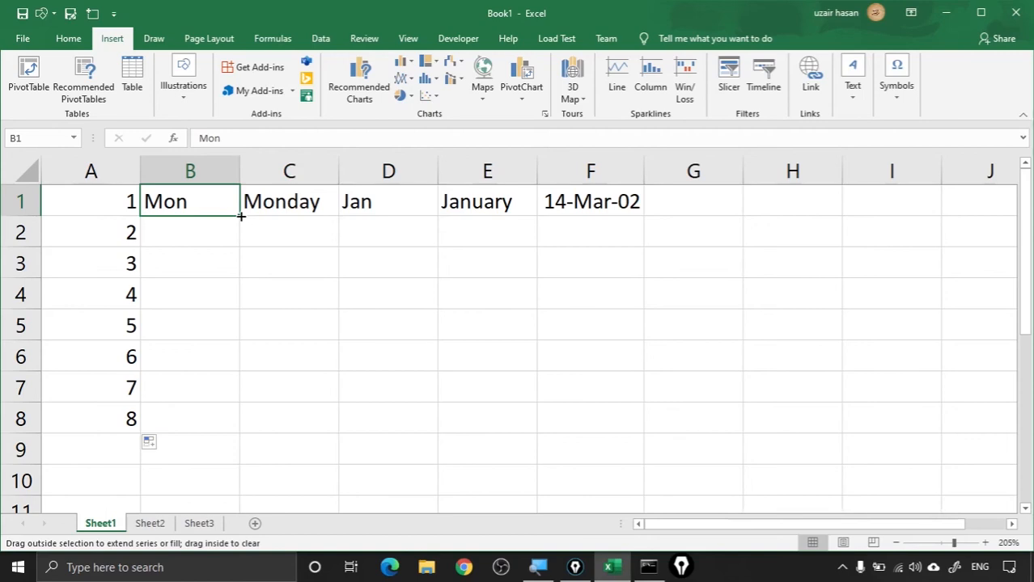
left_click_drag(240, 216, 235, 428)
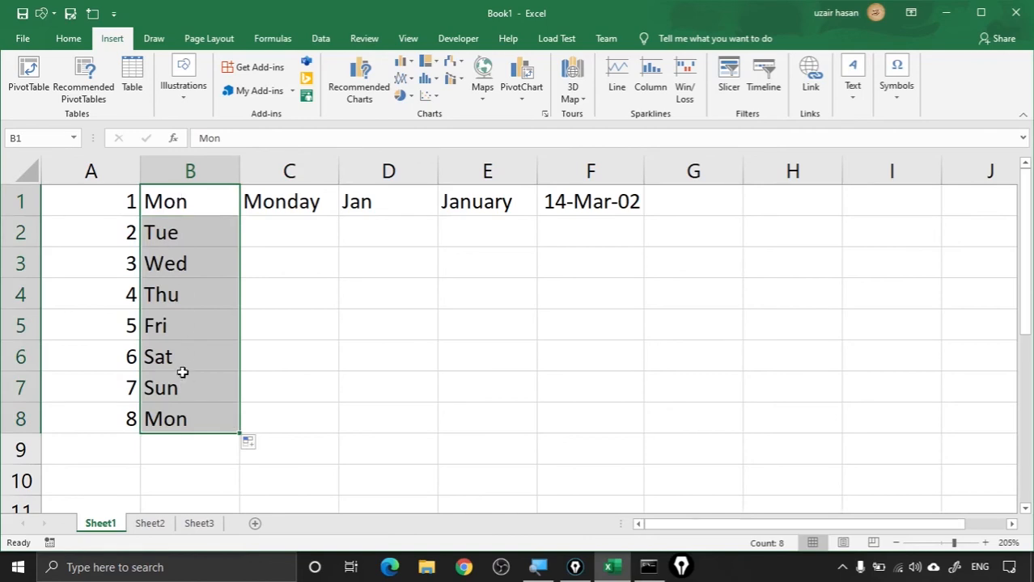
Extend Monday in cell C1 as full weekday names down through C8 and widen column C to fit Wednesday
left_click(318, 202)
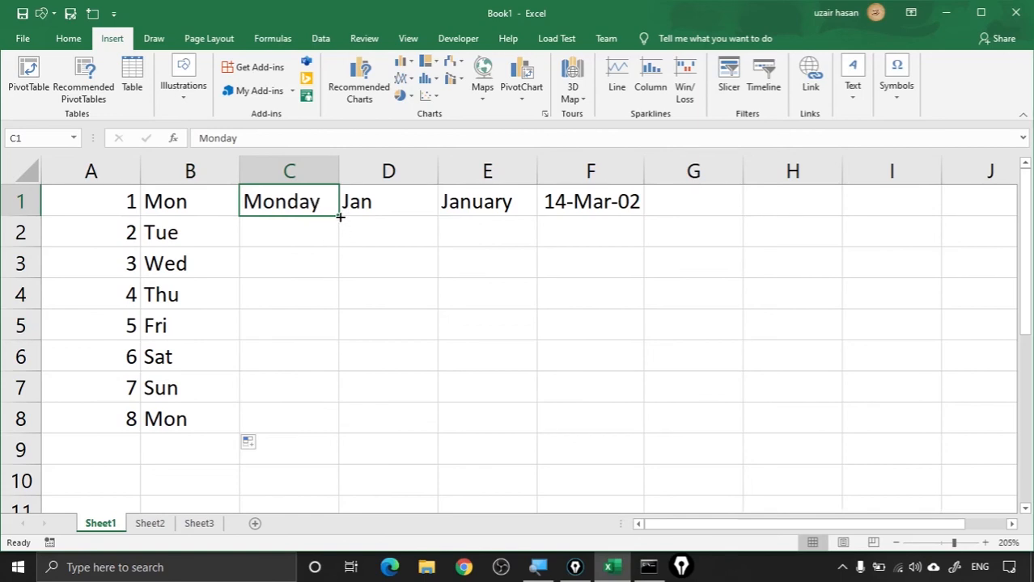
left_click_drag(341, 217, 340, 434)
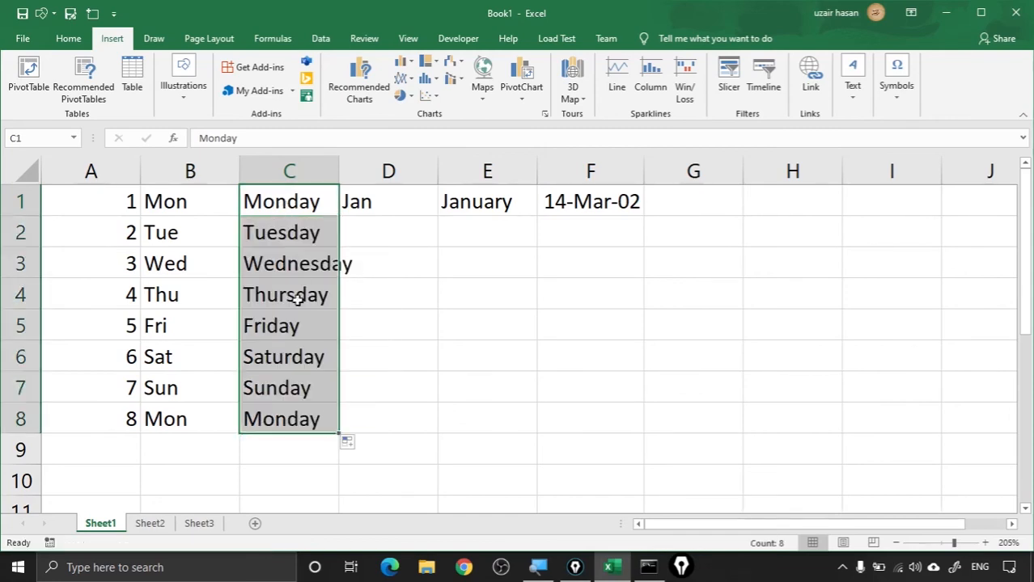
left_click_drag(339, 173, 364, 173)
Extend Jan in D1 and January in E1 as month series down through row 8
left_click(410, 203)
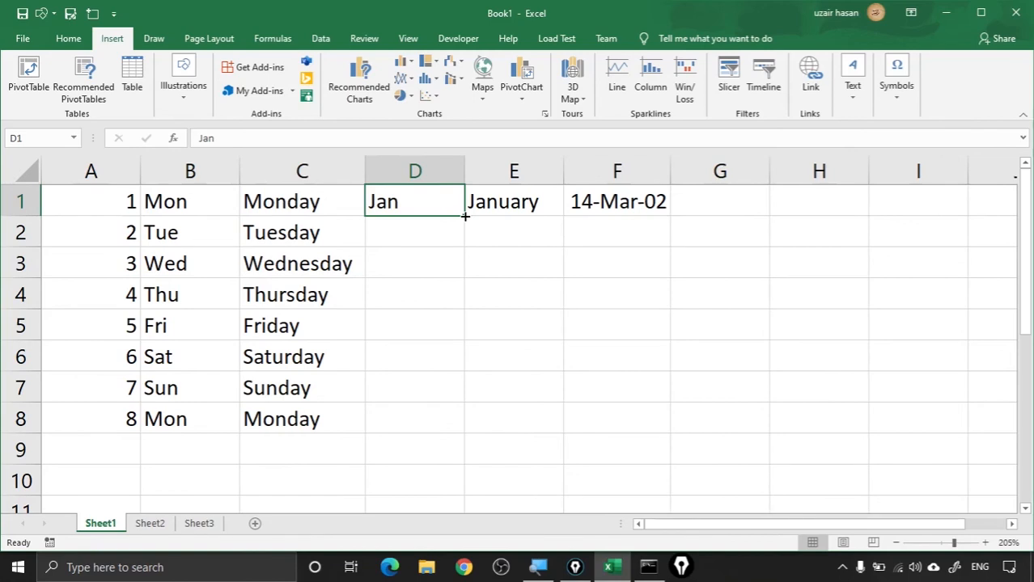
left_click_drag(465, 216, 455, 431)
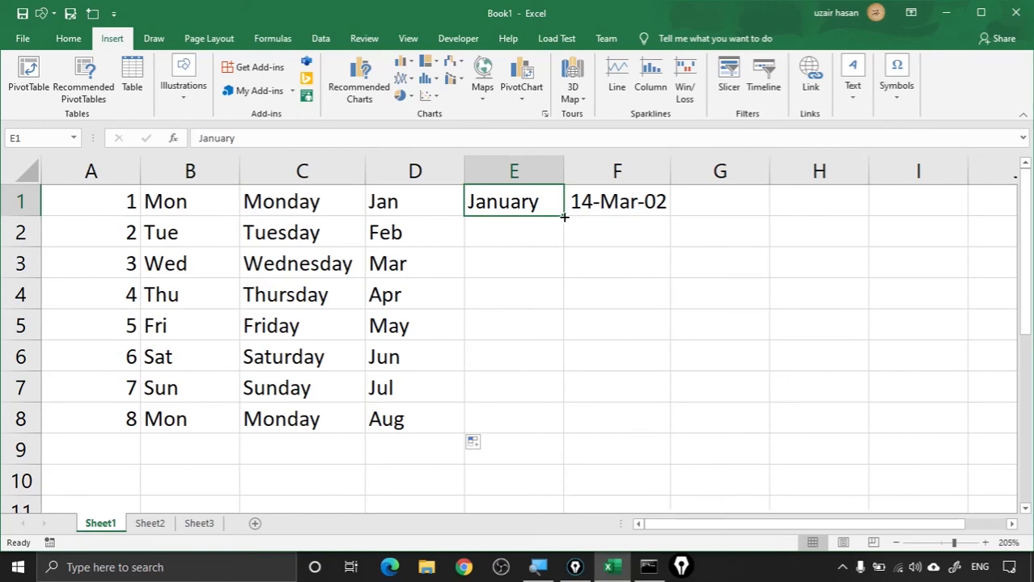
left_click_drag(563, 217, 568, 432)
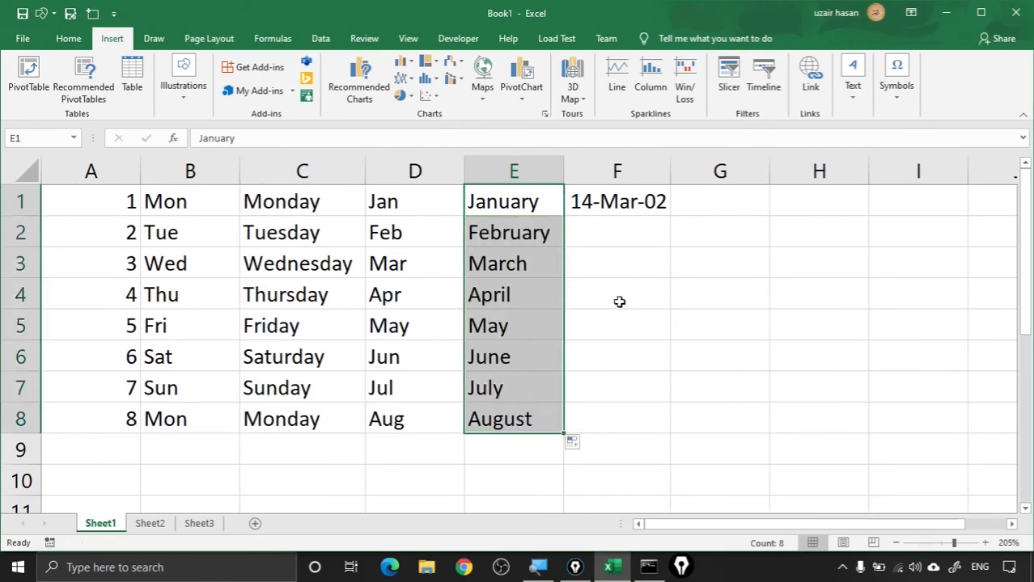
Extend the date 14-Mar-02 in cell F1 as a daily date series down through F8
left_click(643, 203)
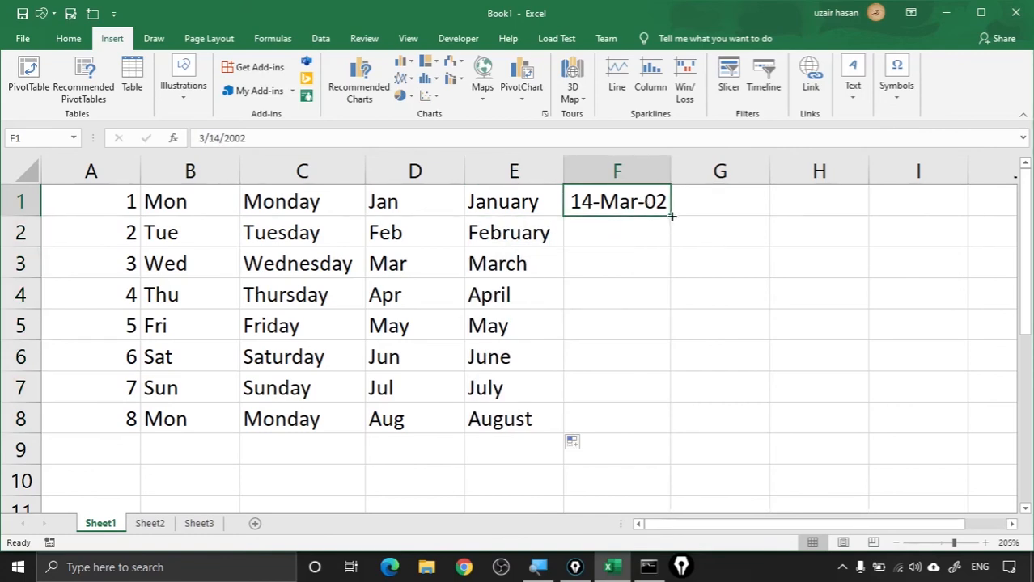
left_click_drag(671, 216, 671, 434)
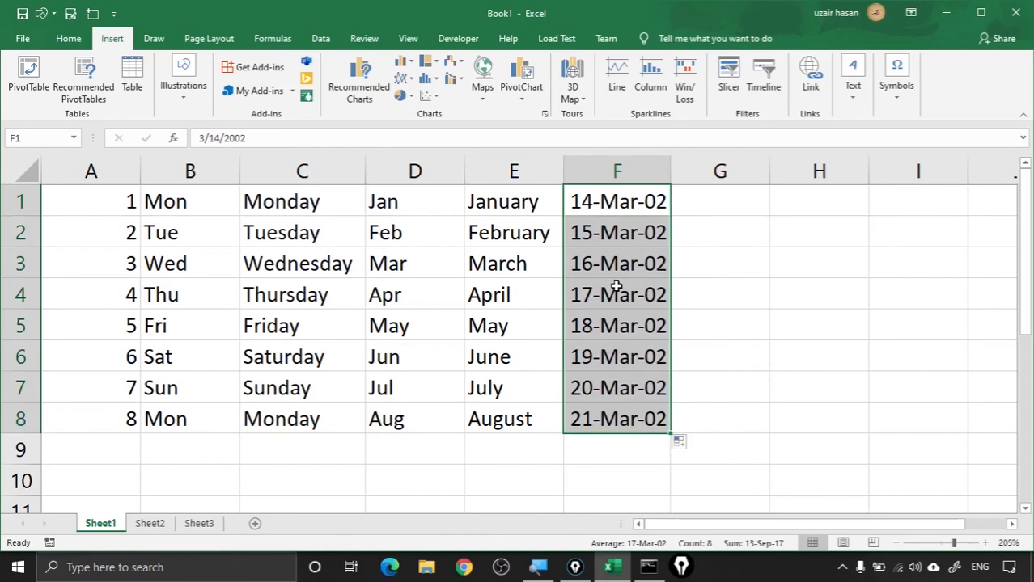
Enter the time 11:10 AM in cell G1 and extend it as an hourly series down through G8
left_click(745, 209)
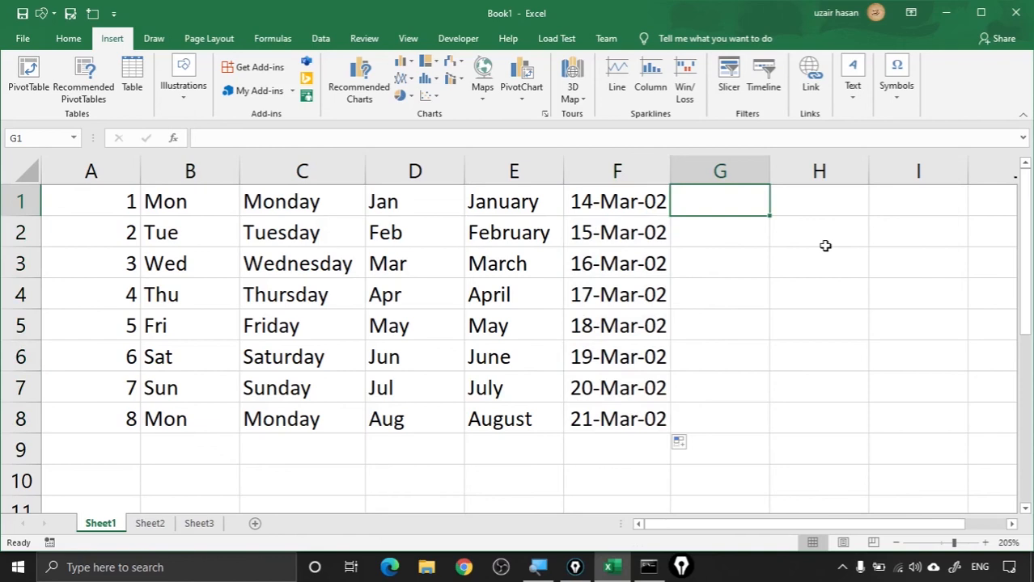
type("11")
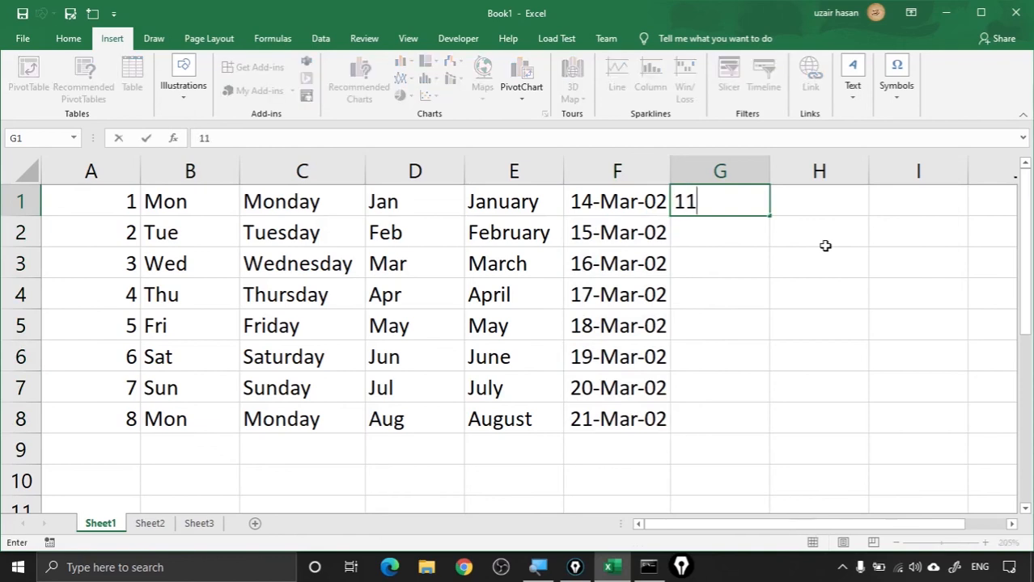
type(":10 am")
key("Return")
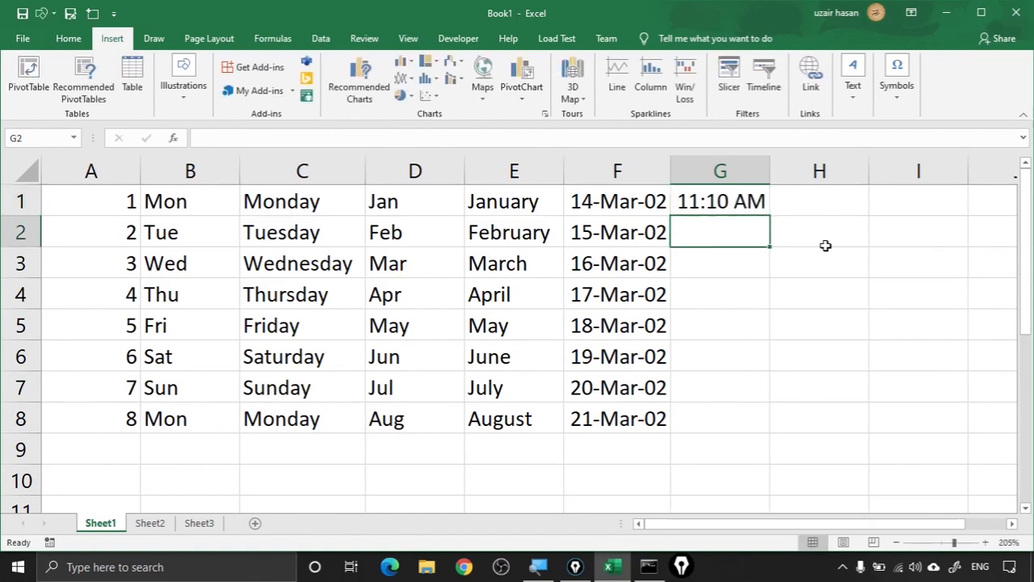
left_click(722, 199)
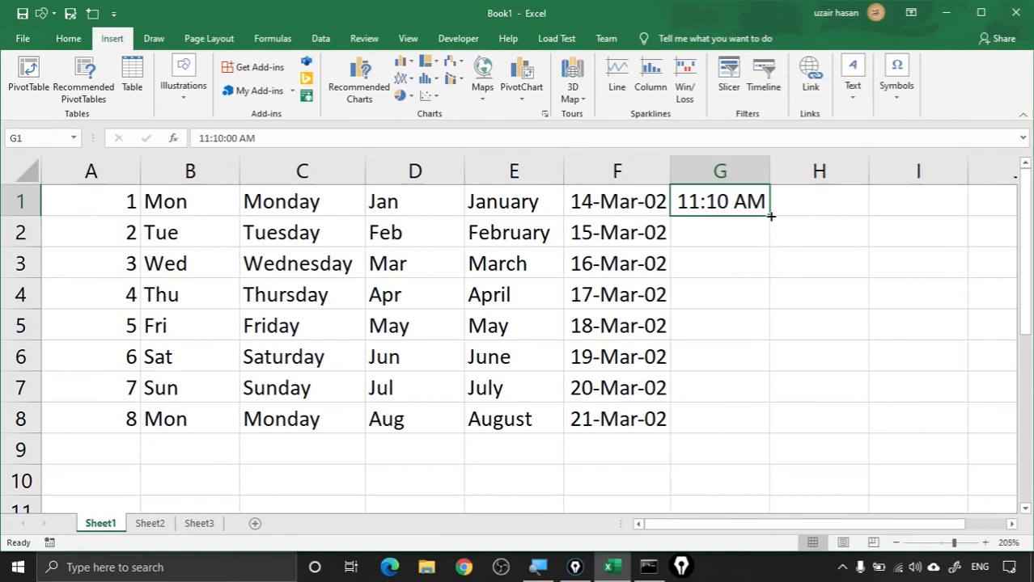
left_click_drag(770, 216, 770, 436)
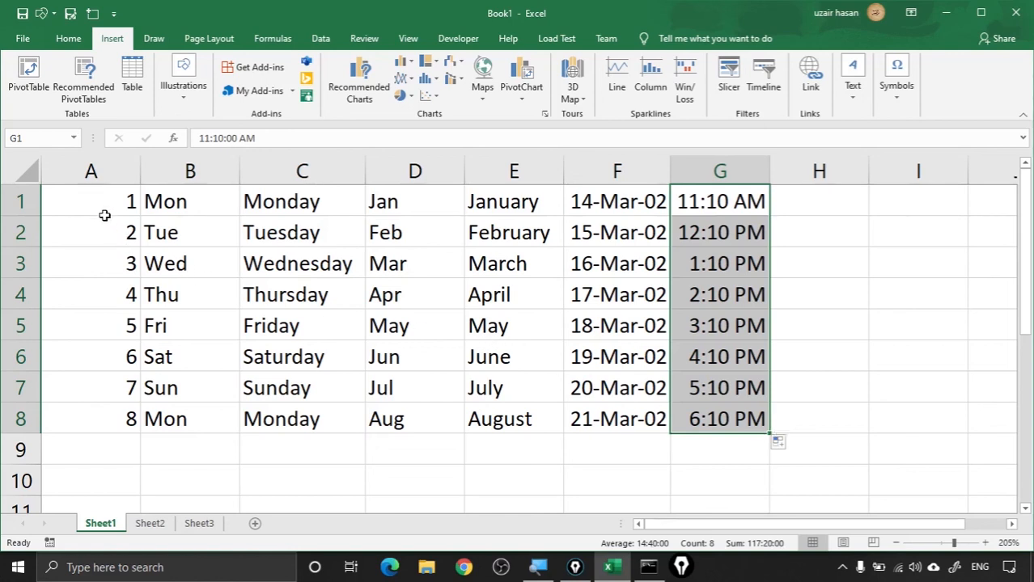
left_click_drag(104, 202, 705, 207)
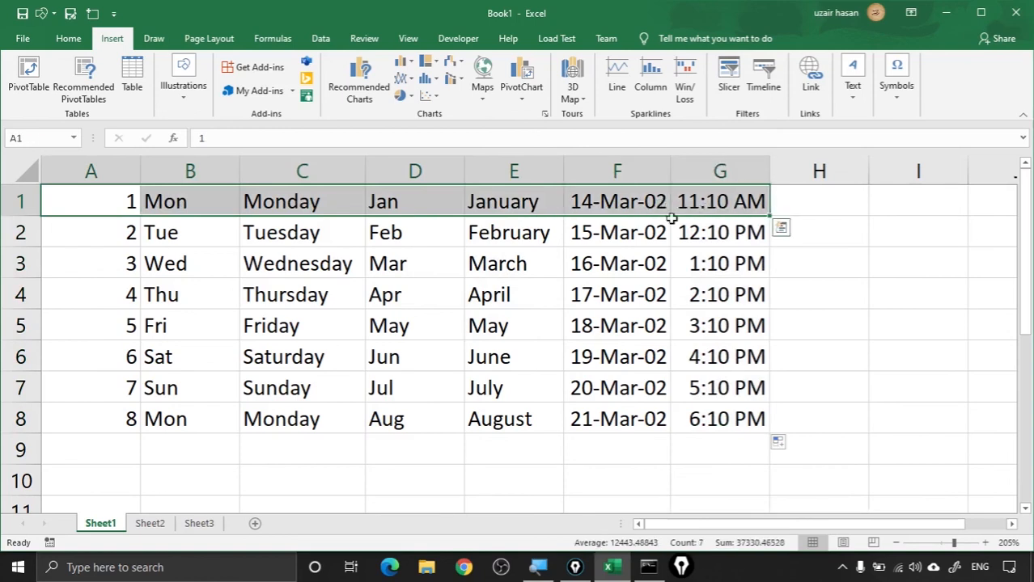
left_click(83, 209)
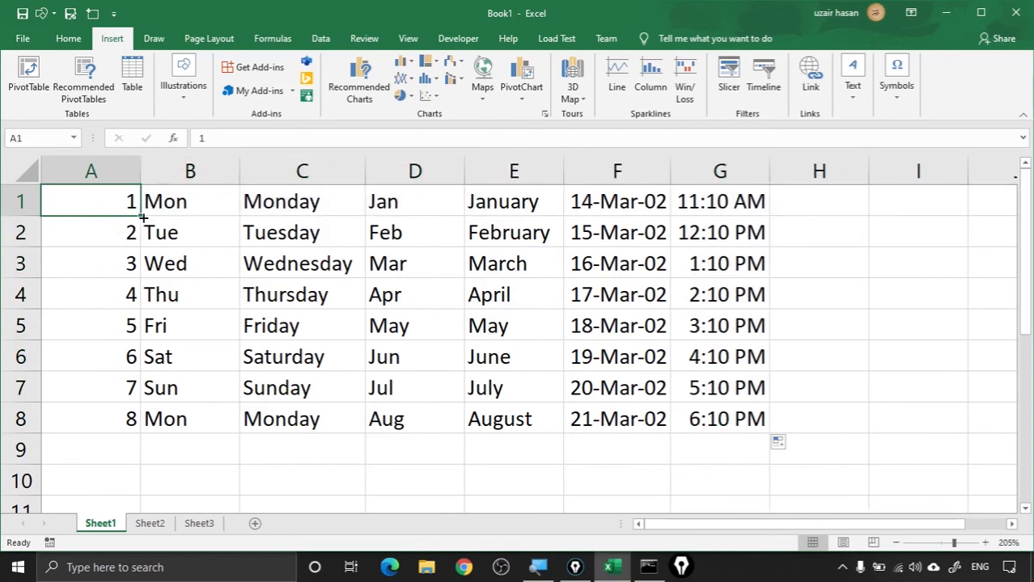